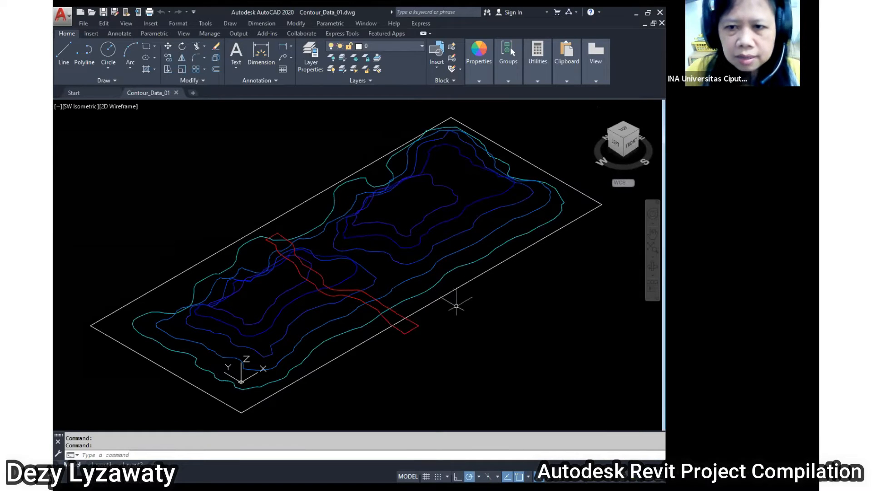
Examine the contour lines, river outline and site boundary of the Contour_Data_01 drawing from above and from several 3D angles
shift+middle_drag(389, 243, 426, 266)
scroll(426, 266, down, 4)
scroll(426, 266, up, 4)
shift+middle_drag(425, 202, 416, 262)
click(417, 265)
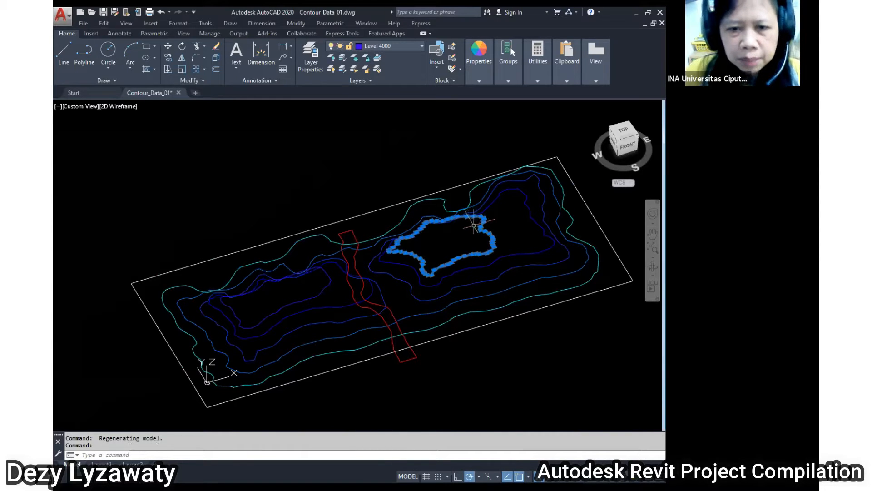
key(Escape)
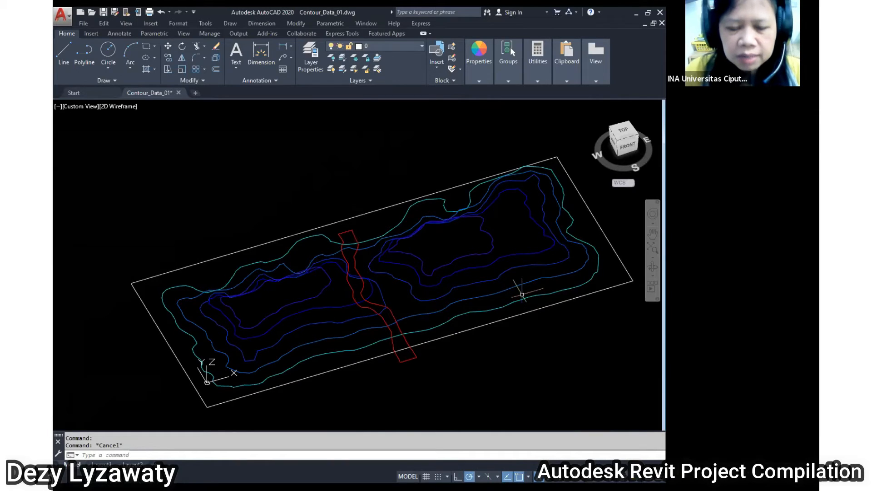
shift+middle_drag(438, 292, 463, 273)
click(623, 128)
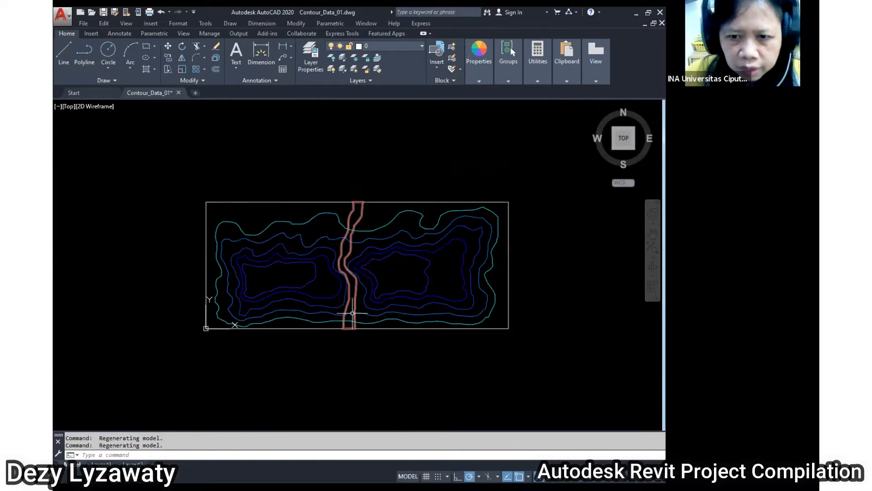
mouse_move(603, 111)
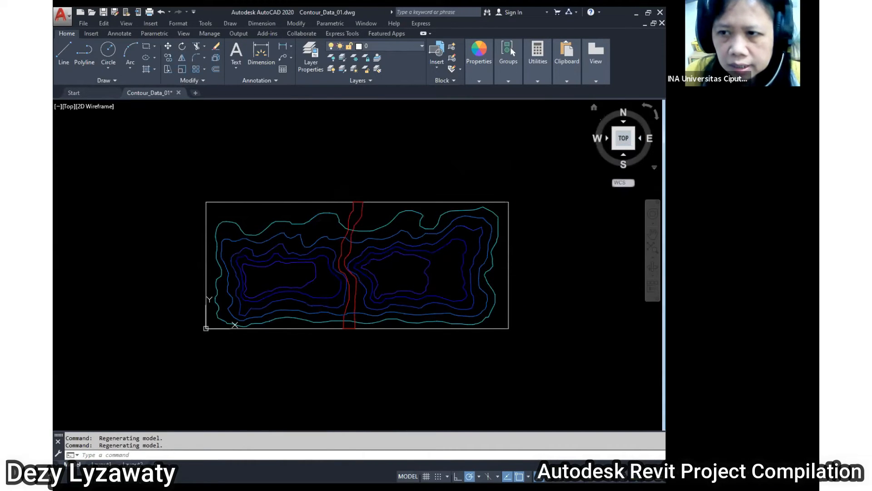
shift+middle_drag(547, 206, 347, 277)
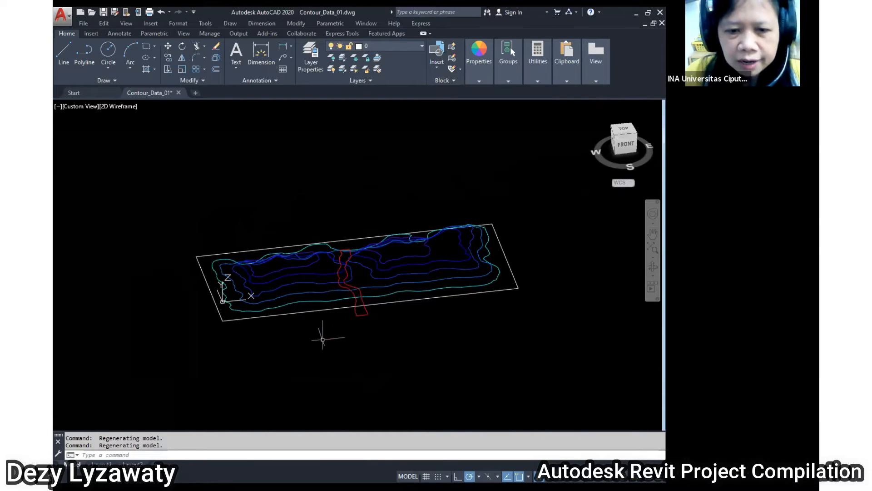
shift+middle_drag(325, 331, 559, 292)
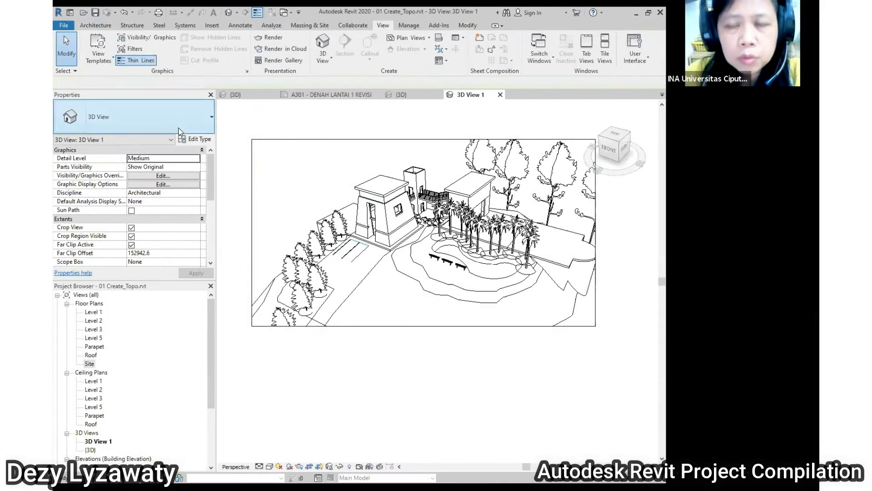
Switch to Revit and create a new project from the Architectural Template
key(Escape)
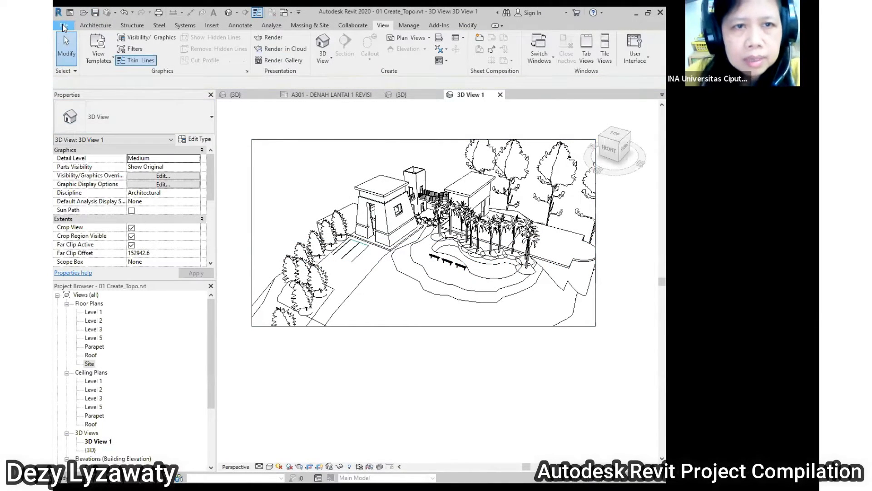
click(64, 26)
mouse_move(119, 75)
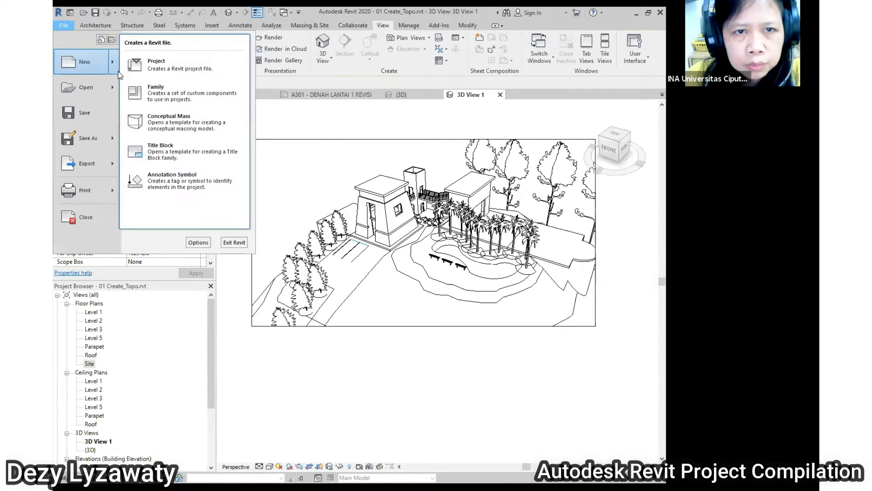
click(148, 67)
click(416, 203)
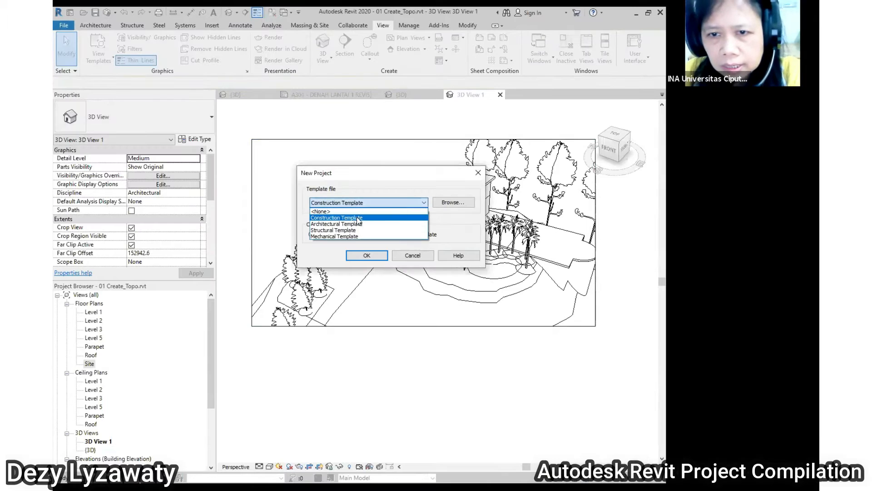
click(346, 223)
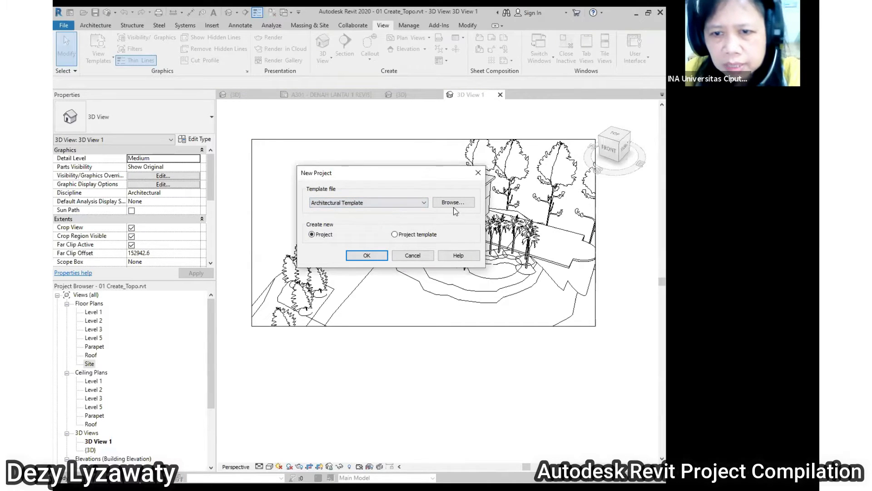
click(381, 258)
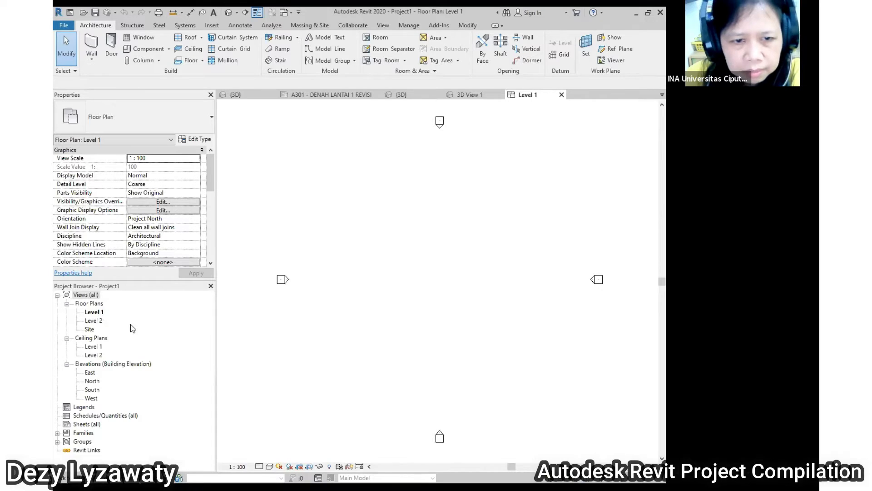
Import the CAD file Contour_Data.dwg from the 01 MATERI folder into the Level 1 plan with import units set to millimeter
middle_drag(374, 293, 344, 271)
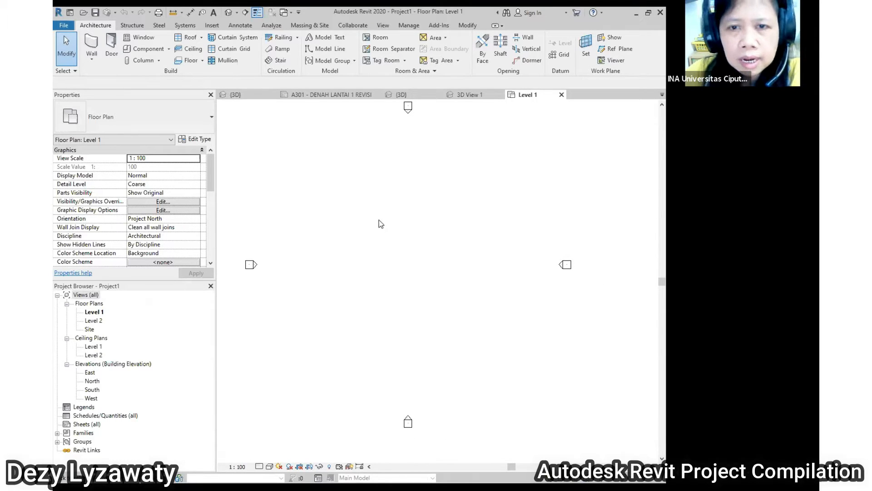
click(209, 26)
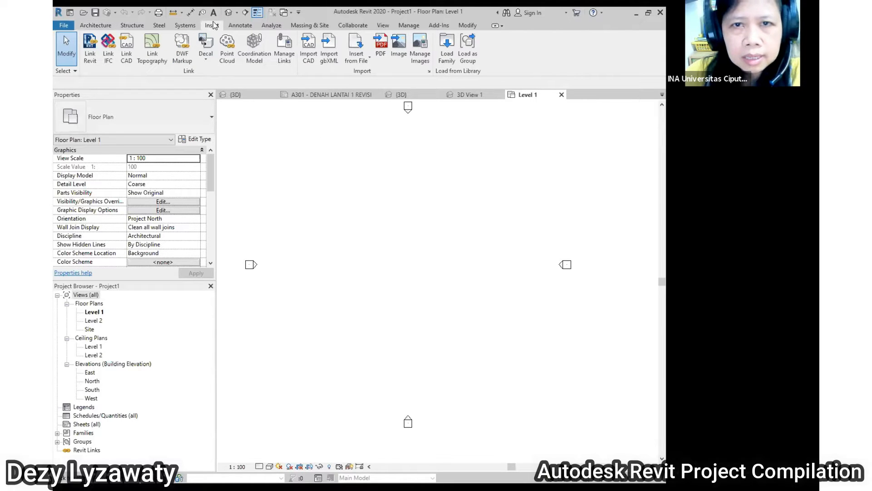
click(310, 56)
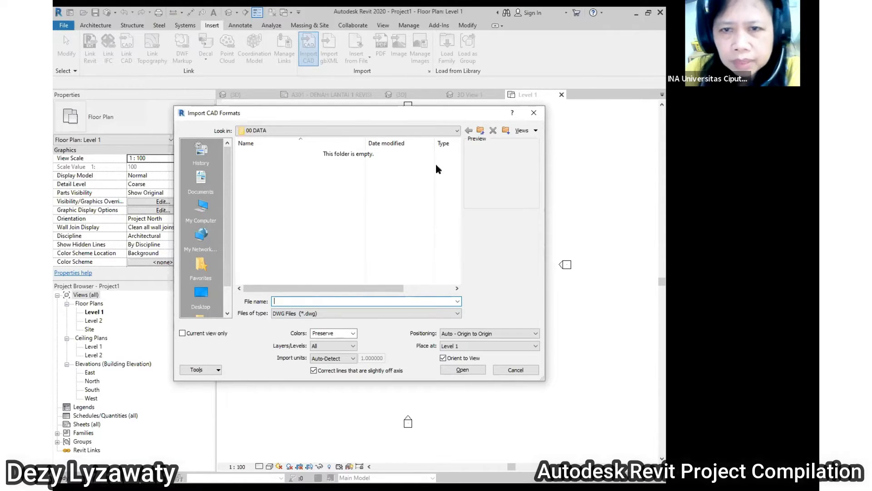
click(480, 131)
double_click(272, 163)
click(275, 182)
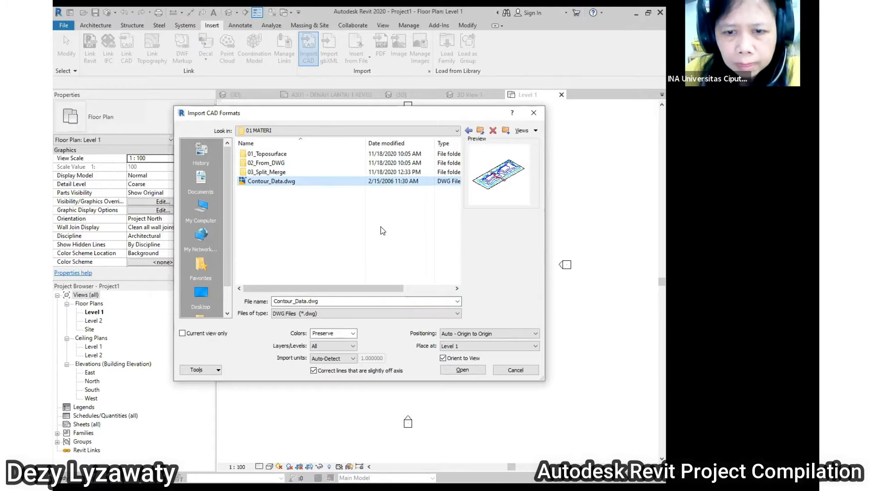
click(326, 359)
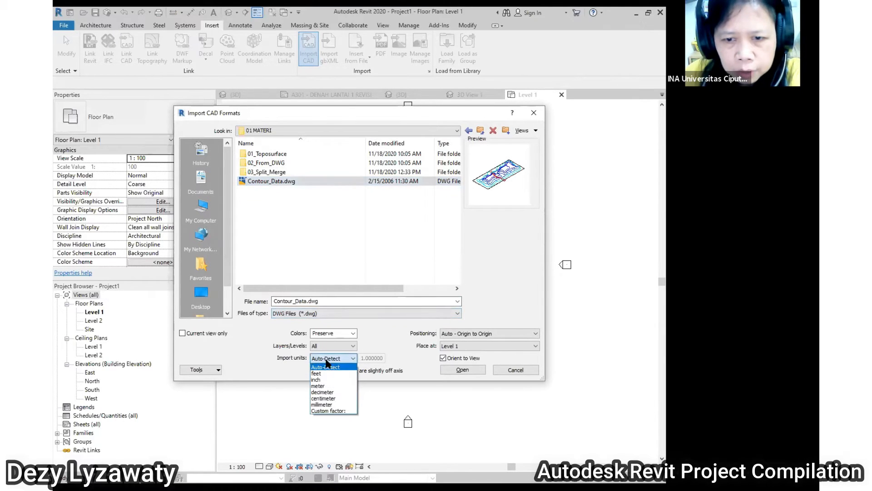
click(324, 404)
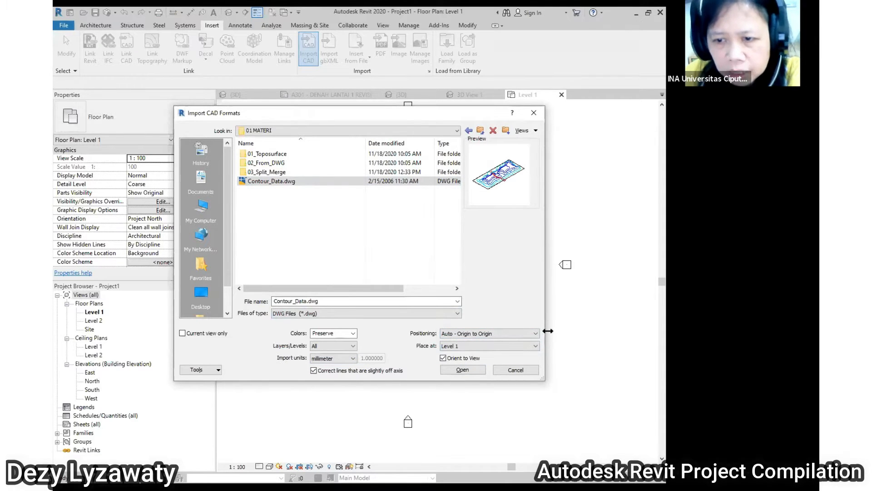
click(460, 370)
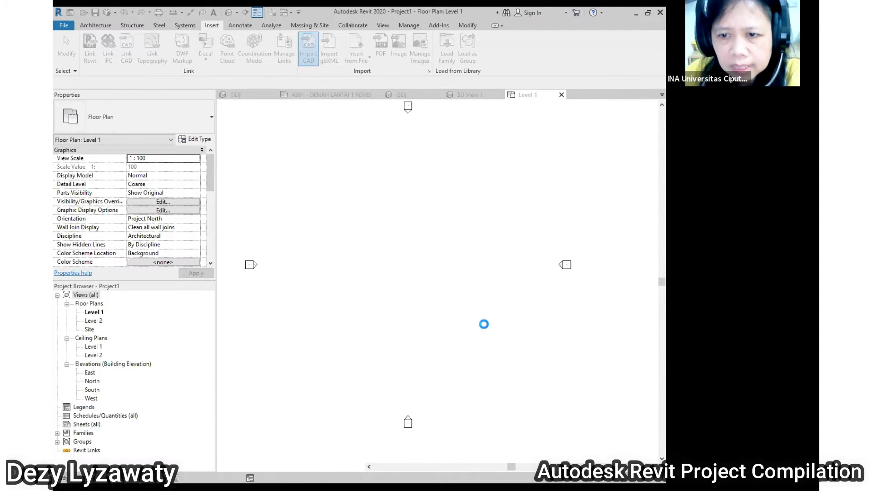
Unpin the imported contour drawing and move it a short distance southwest in the Level 1 plan
scroll(376, 171, down, 2)
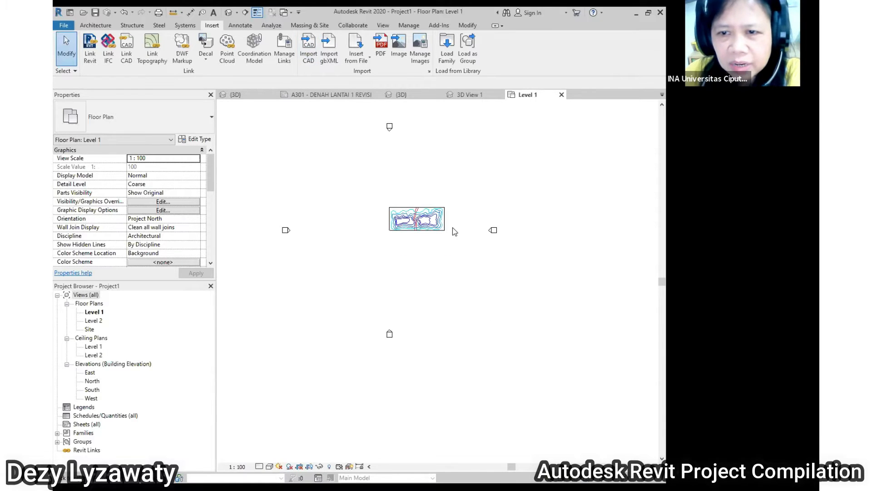
scroll(454, 230, up, 4)
click(439, 213)
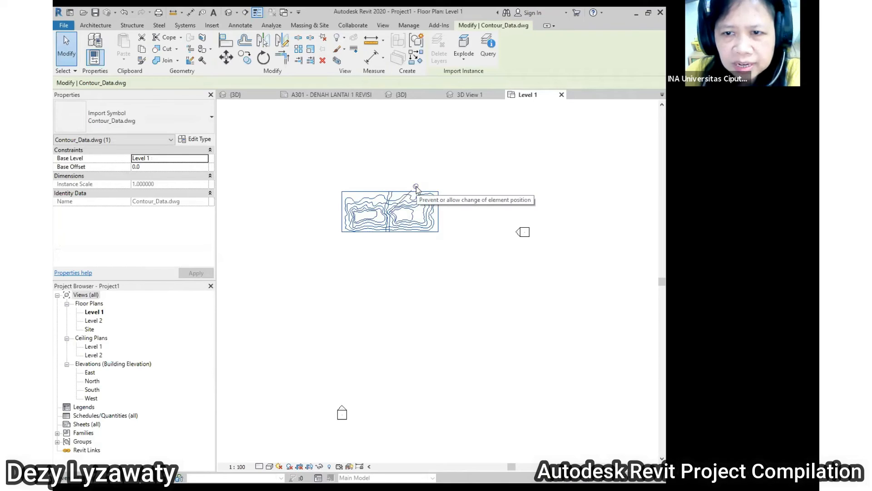
click(460, 183)
click(439, 215)
click(443, 219)
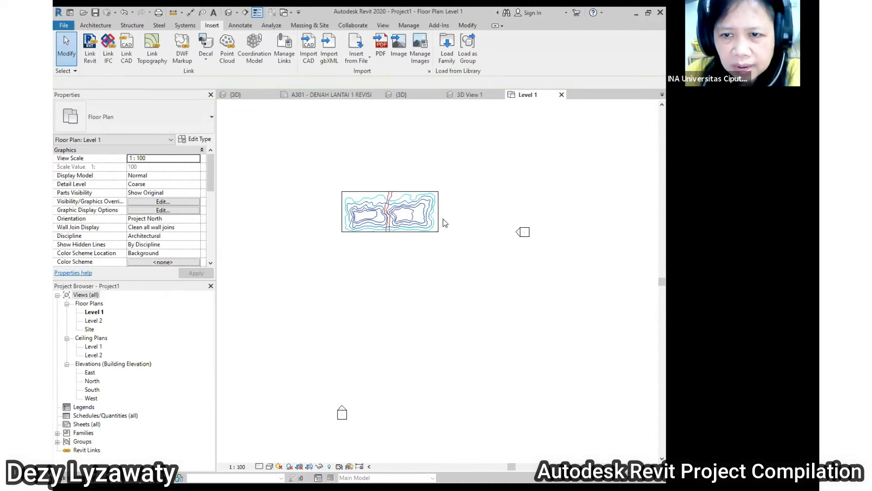
click(438, 218)
drag(438, 218, 410, 236)
click(462, 276)
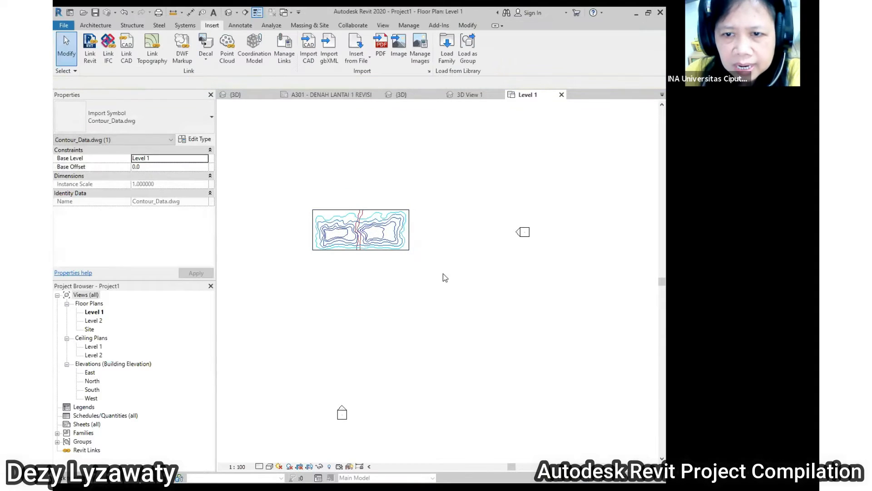
click(409, 240)
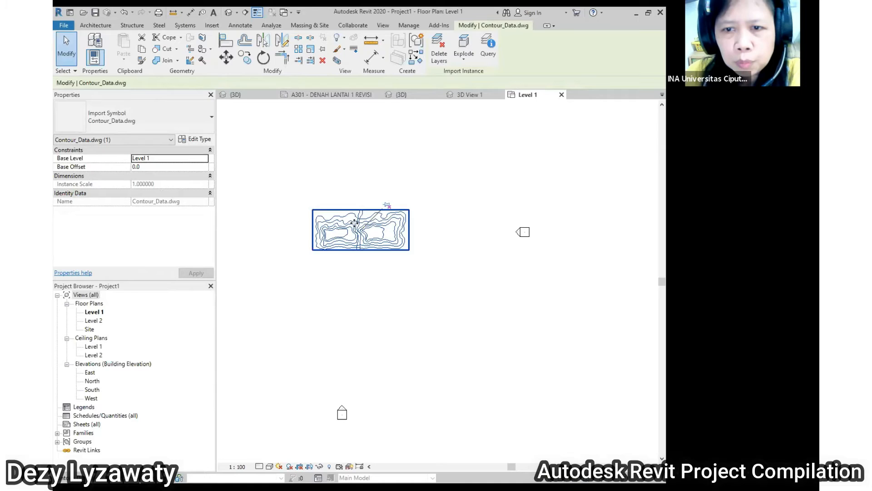
click(443, 293)
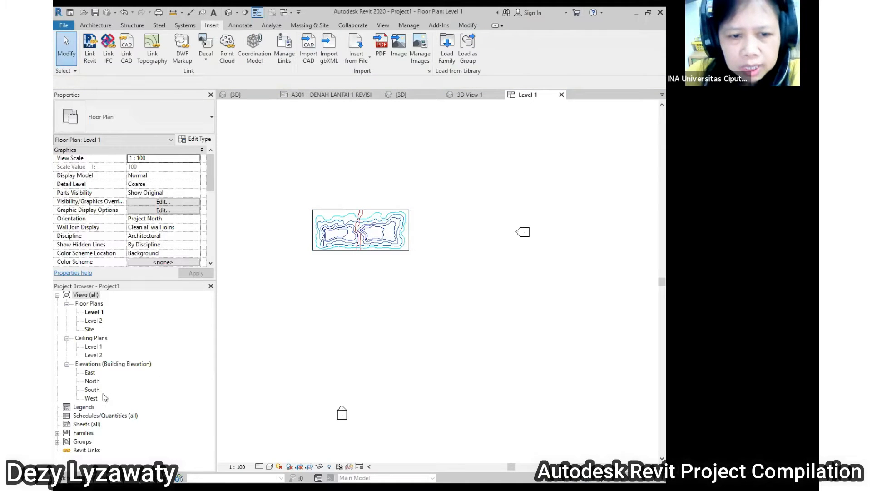
Open the default 3D view and examine the elevations of the imported contour lines from different angles
click(231, 13)
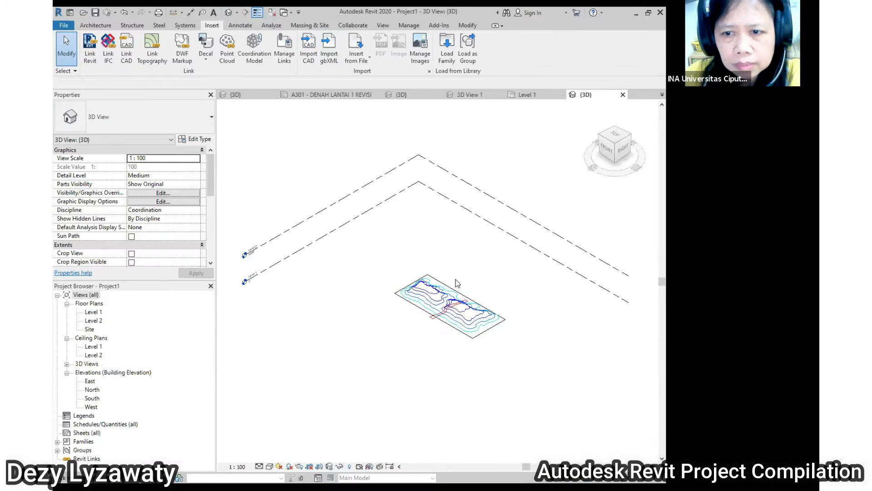
shift+middle_drag(474, 341, 521, 305)
scroll(478, 315, up, 3)
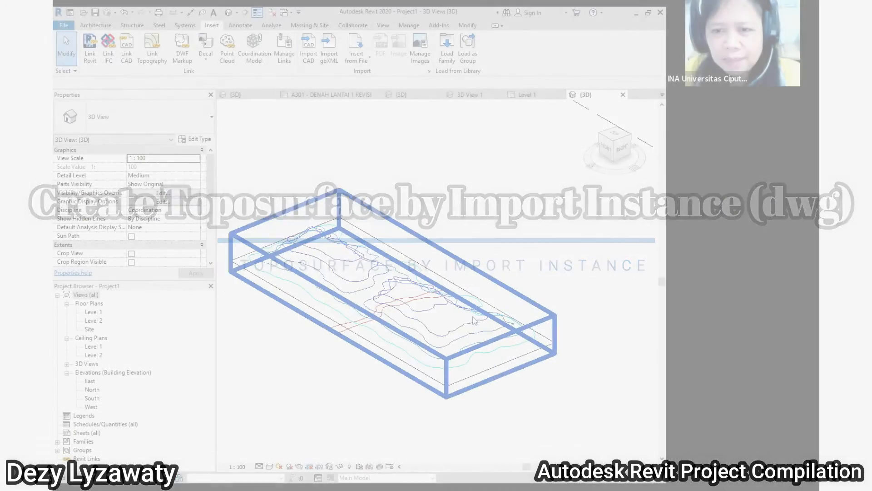
shift+middle_drag(531, 313, 449, 308)
scroll(449, 307, down, 4)
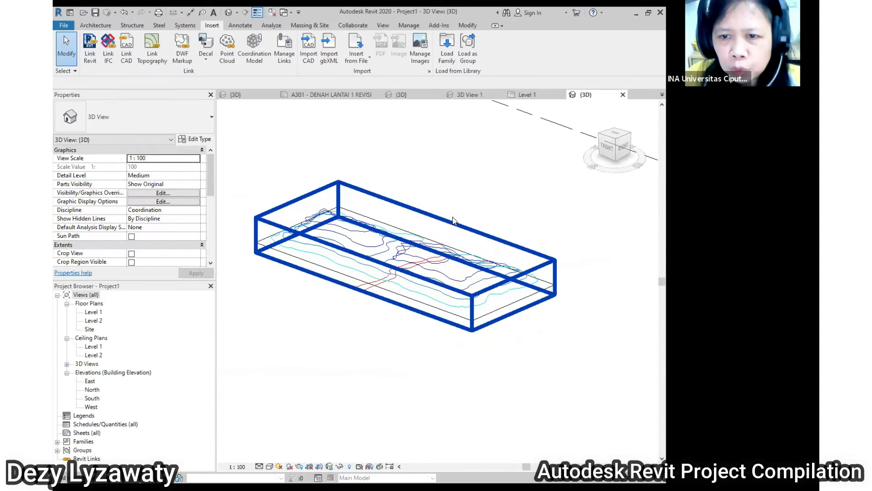
middle_drag(462, 261, 470, 221)
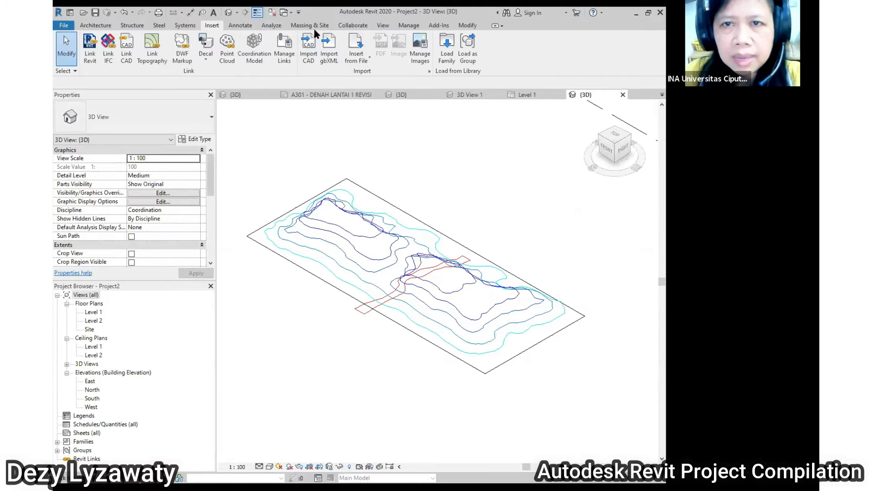
Create a toposurface from the imported contour drawing instance, adding points from all of its layers, and finish the surface
click(312, 25)
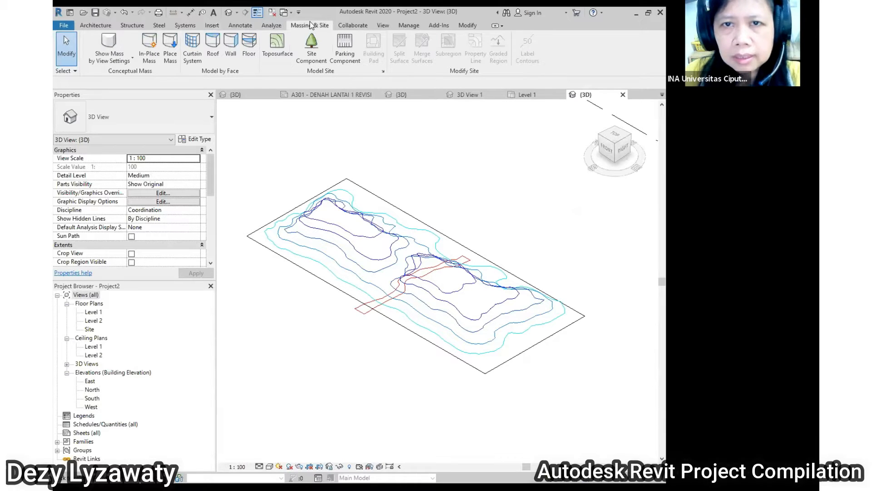
click(276, 45)
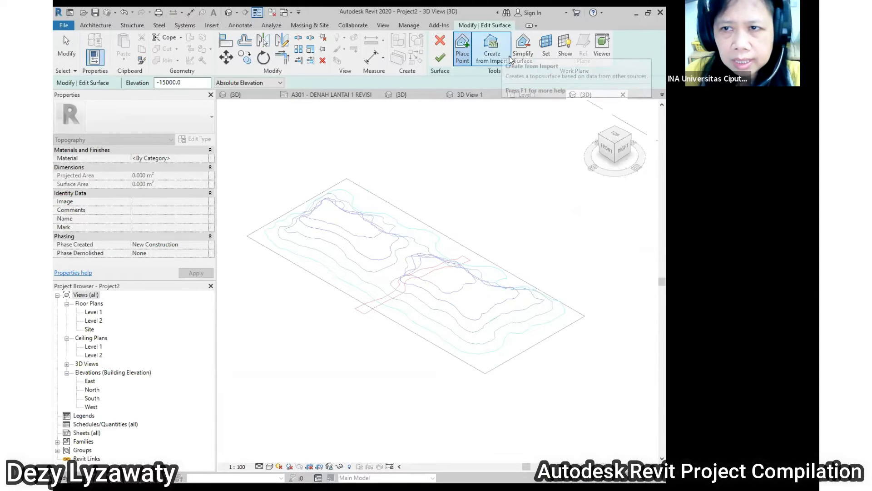
click(510, 60)
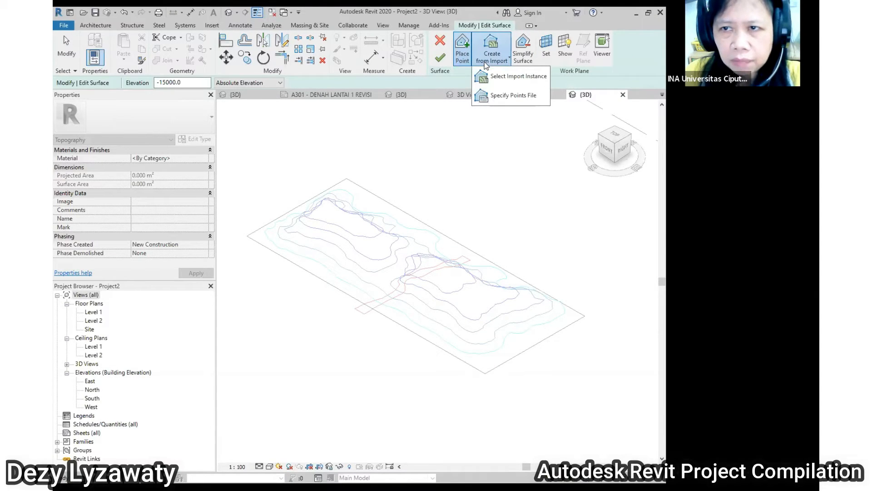
click(521, 78)
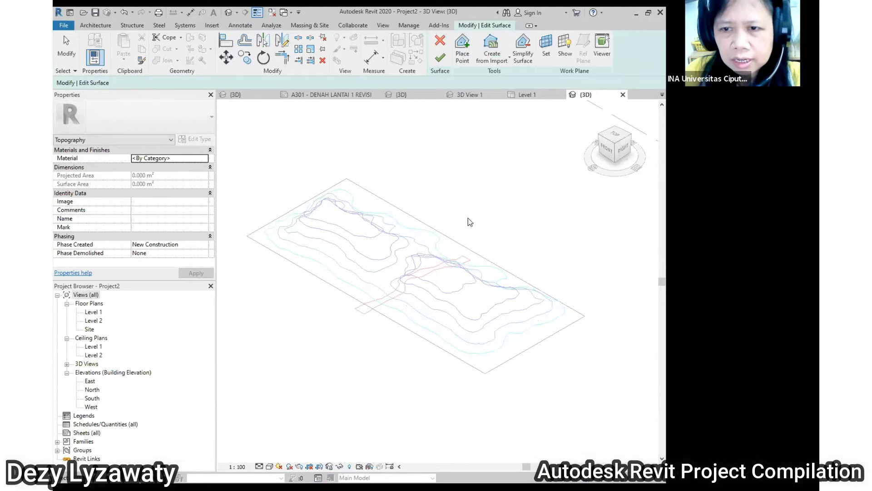
click(459, 245)
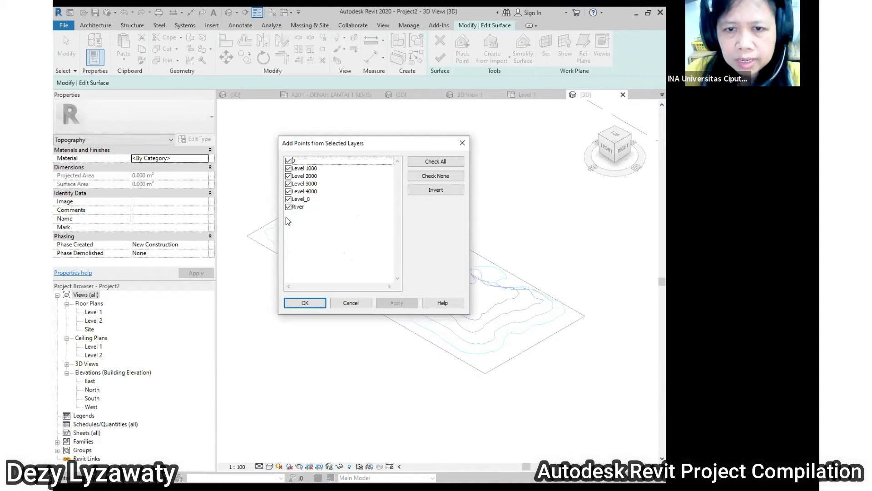
click(318, 305)
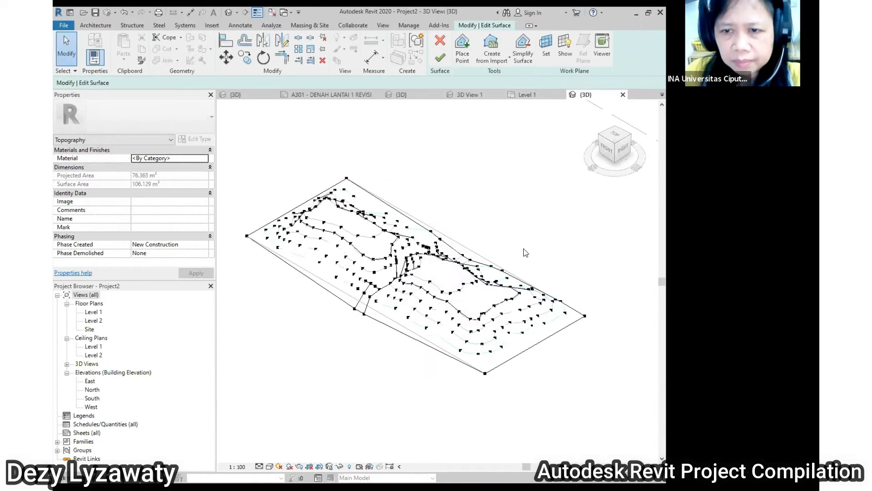
click(441, 59)
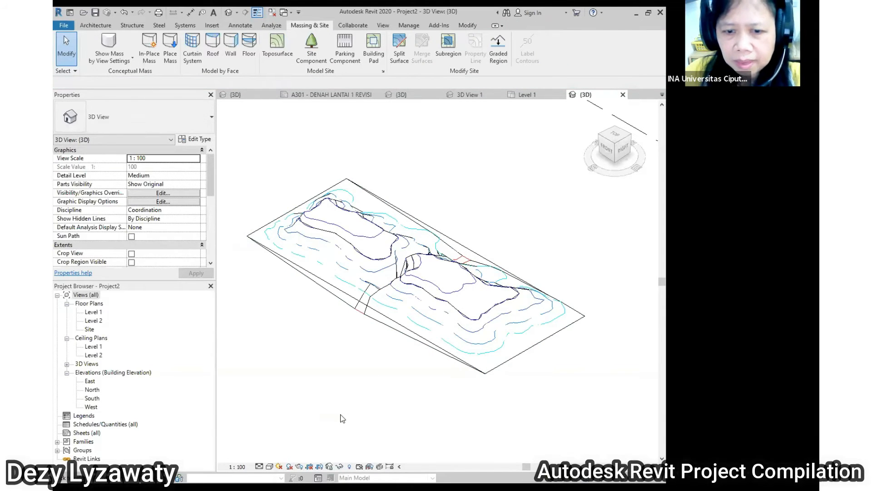
Display the 3D view in the Shaded visual style and examine the gully between the two hills from different angles
click(270, 467)
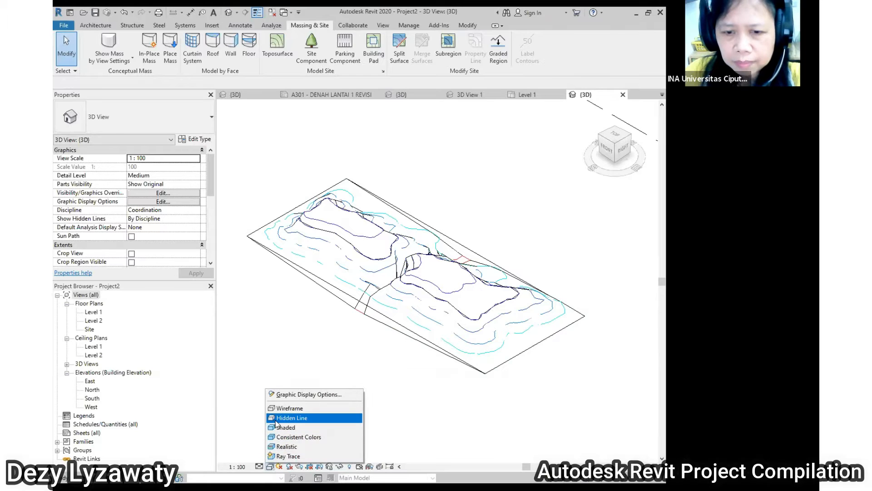
click(278, 427)
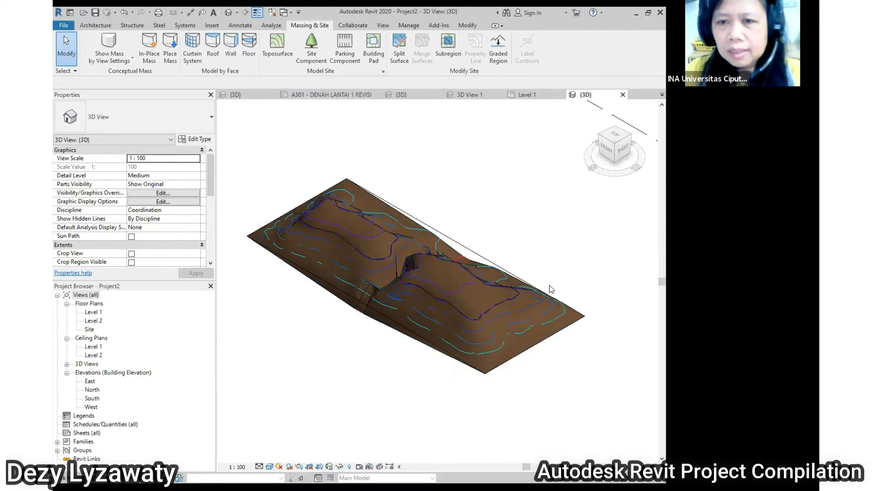
shift+middle_drag(469, 335, 582, 246)
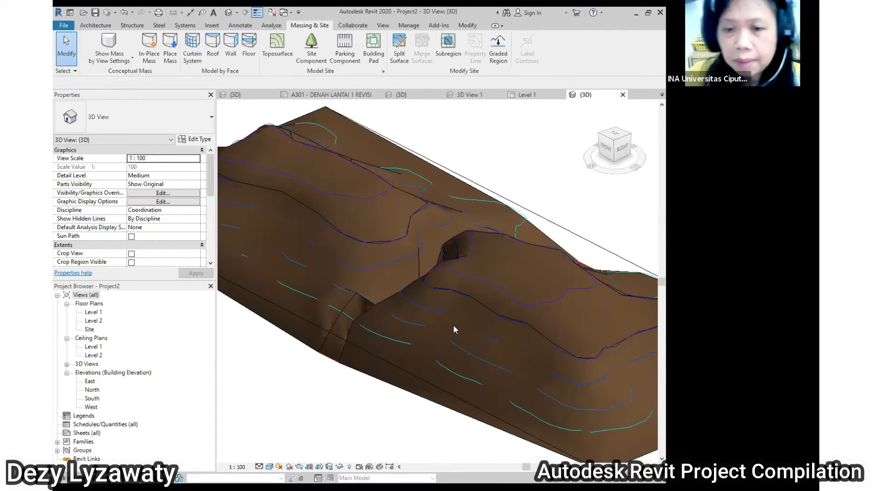
shift+middle_drag(423, 337, 409, 302)
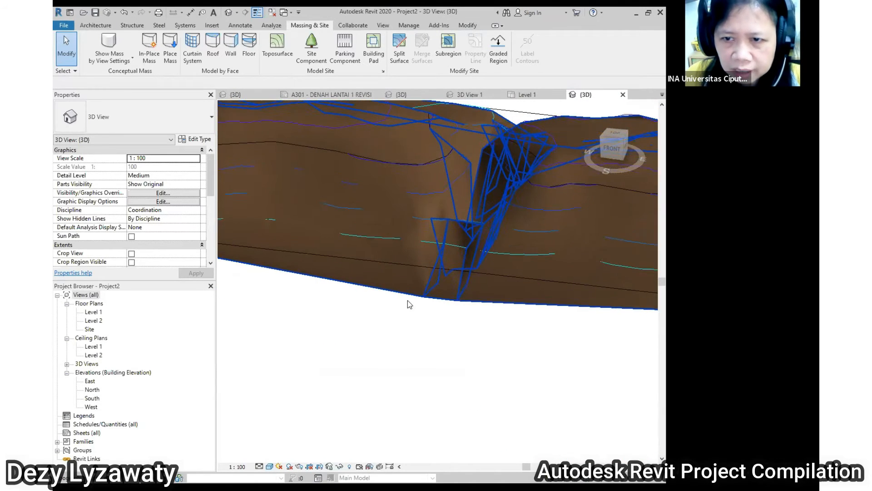
scroll(408, 301, up, 4)
shift+middle_drag(478, 319, 307, 270)
scroll(504, 239, down, 3)
shift+middle_drag(430, 301, 387, 317)
shift+middle_drag(565, 156, 530, 153)
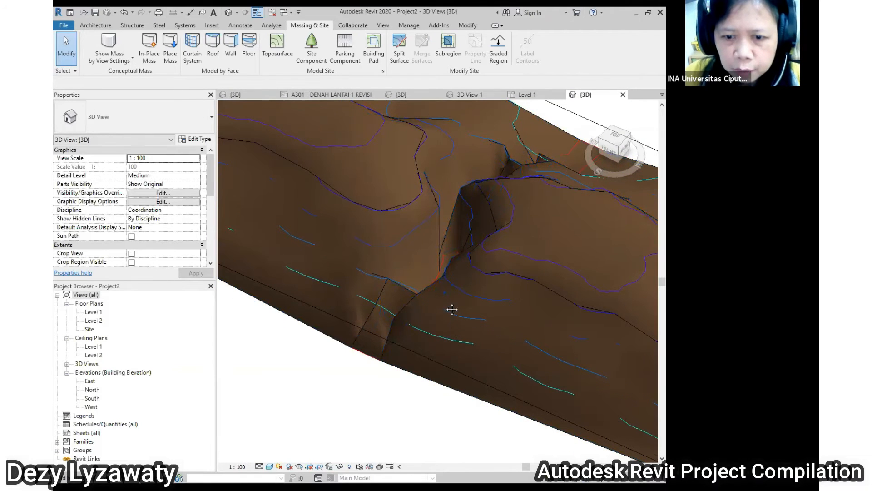
middle_drag(452, 306, 435, 288)
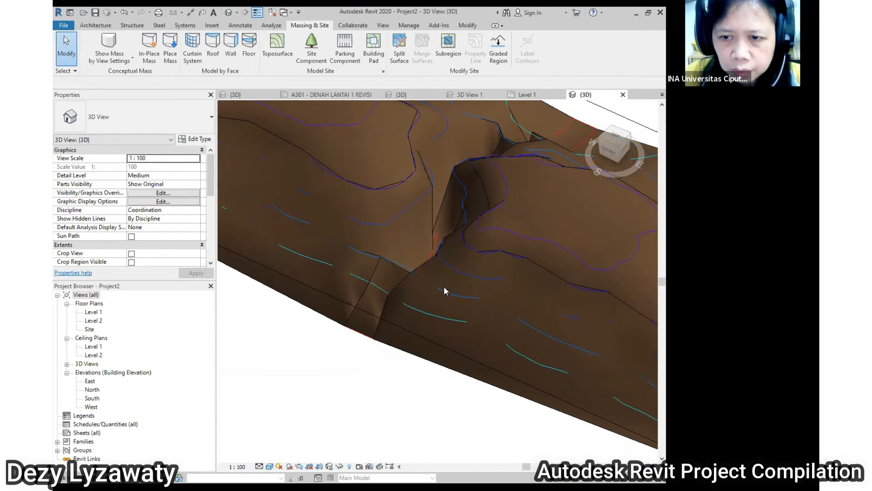
Select the toposurface and open its surface points for editing around the front end of the gully
click(426, 360)
shift+middle_drag(398, 313, 432, 234)
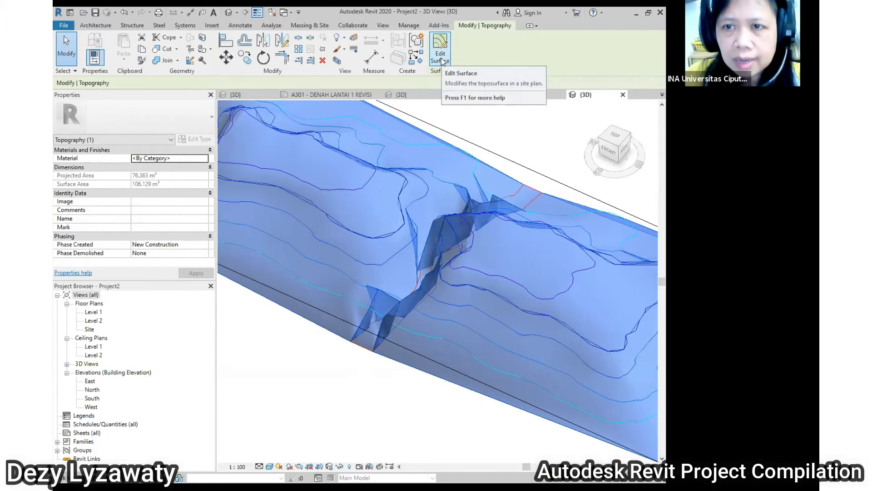
click(441, 57)
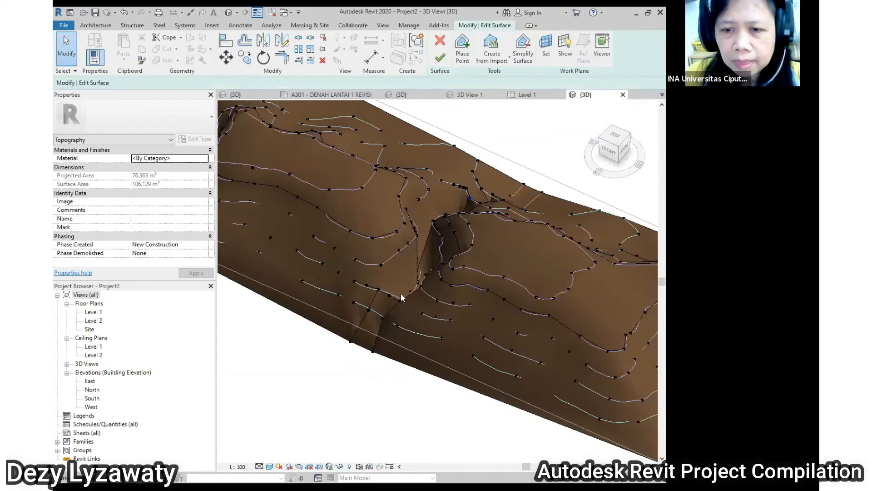
scroll(341, 339, up, 5)
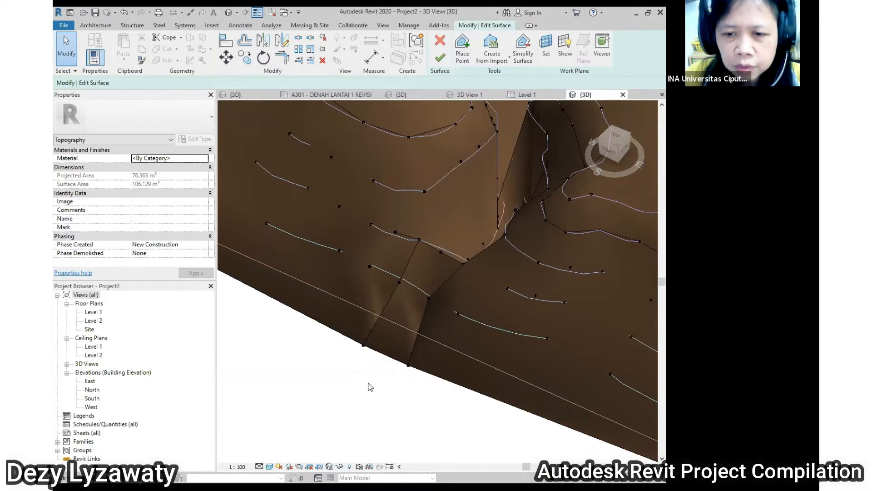
Copy the elevation value of the boundary point at the foot of the gully on the front edge
click(364, 348)
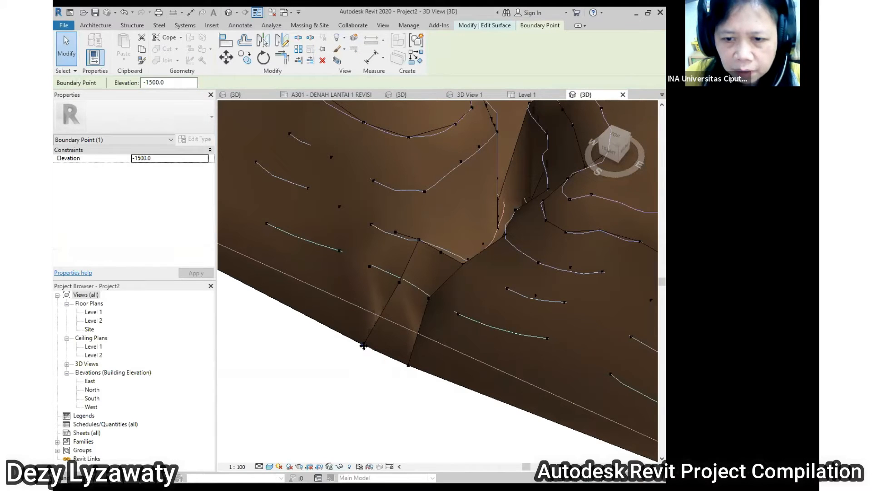
click(165, 83)
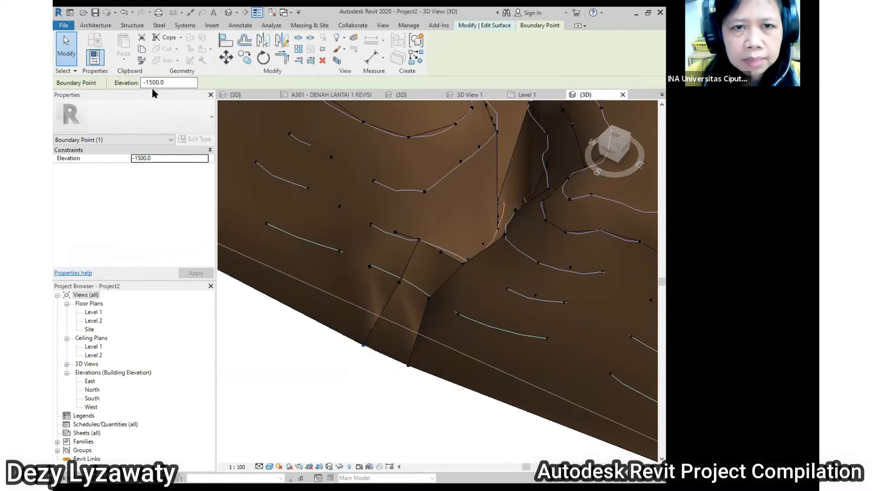
drag(180, 82, 135, 81)
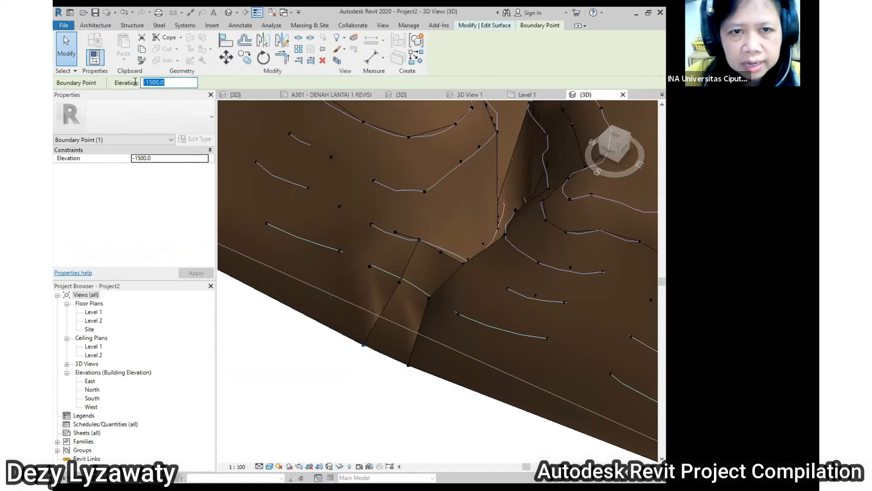
right_click(166, 81)
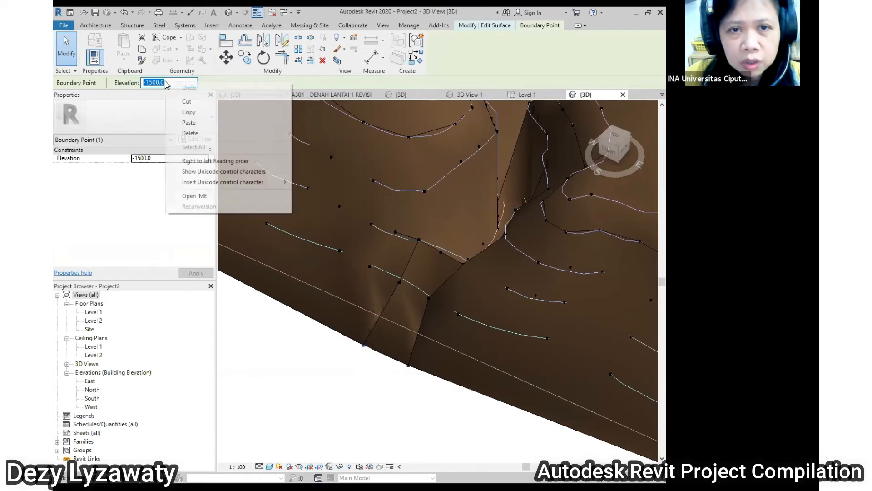
click(190, 112)
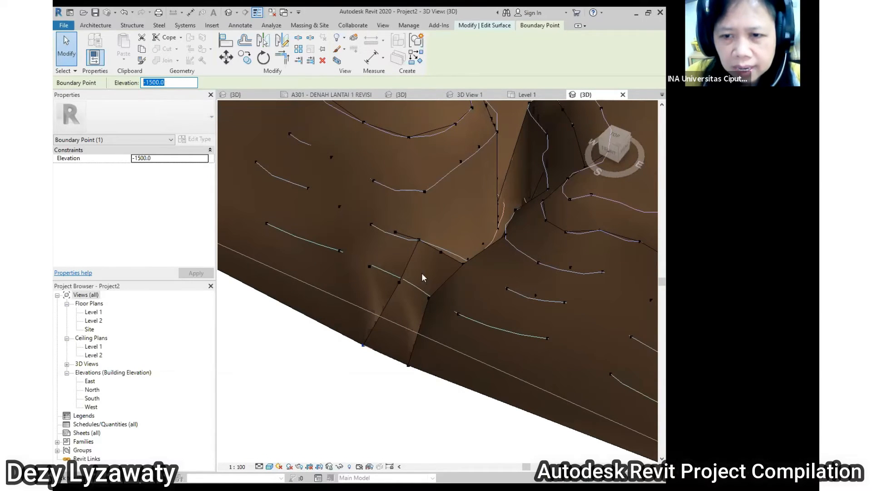
Try to set five interior points at the front end of the gully to elevation -1500.0, and undo the change
click(396, 233)
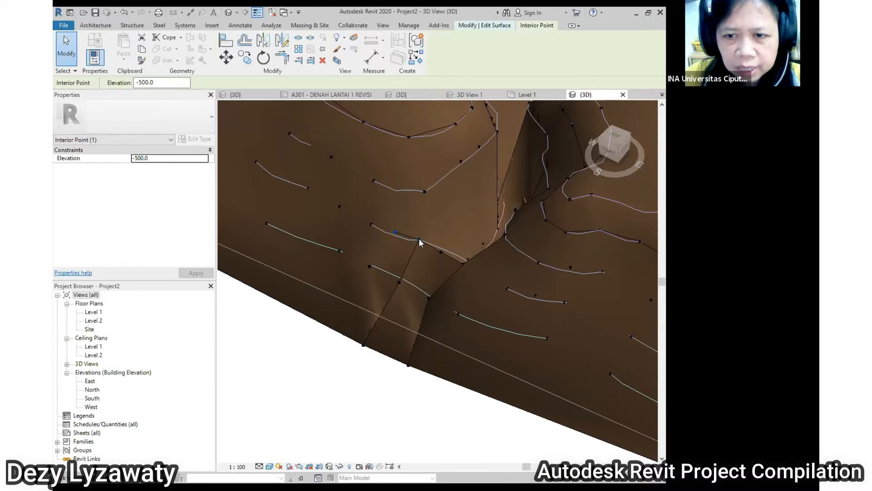
ctrl+click(419, 239)
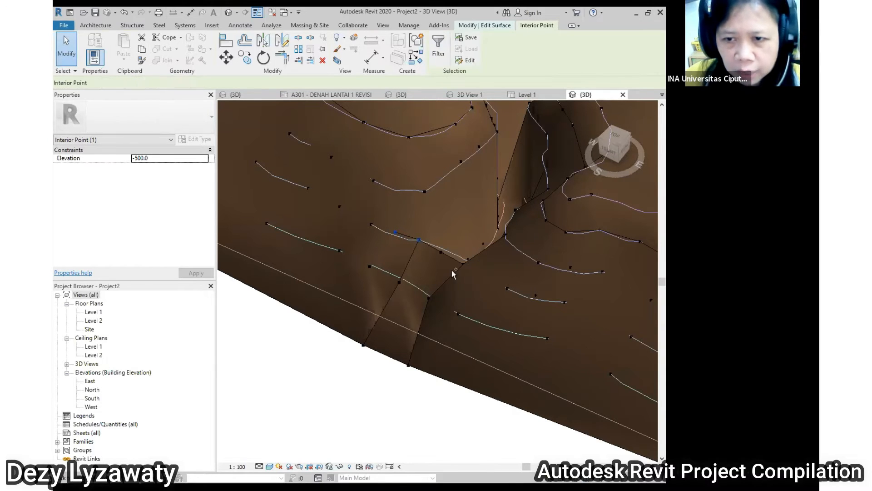
ctrl+click(441, 252)
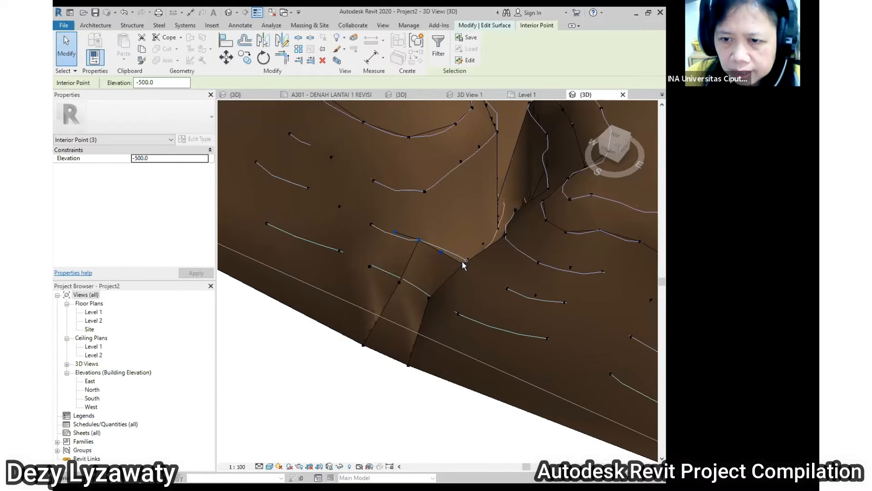
ctrl+click(463, 263)
ctrl+click(399, 282)
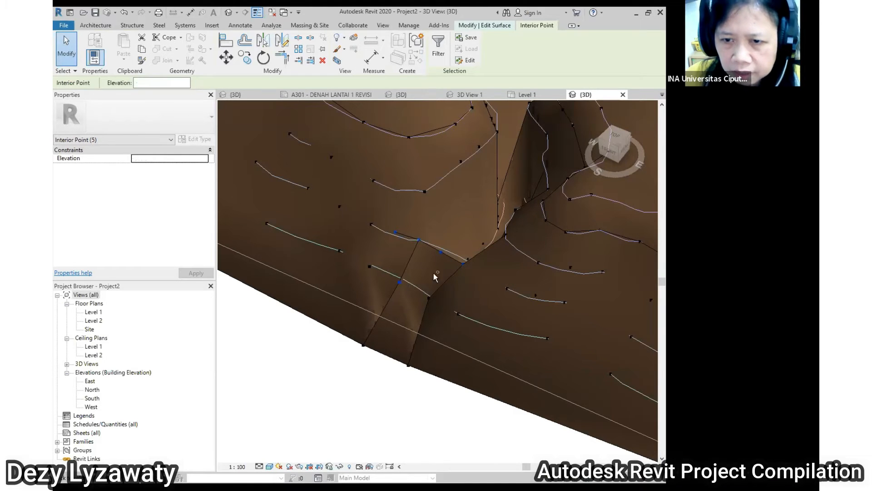
click(144, 83)
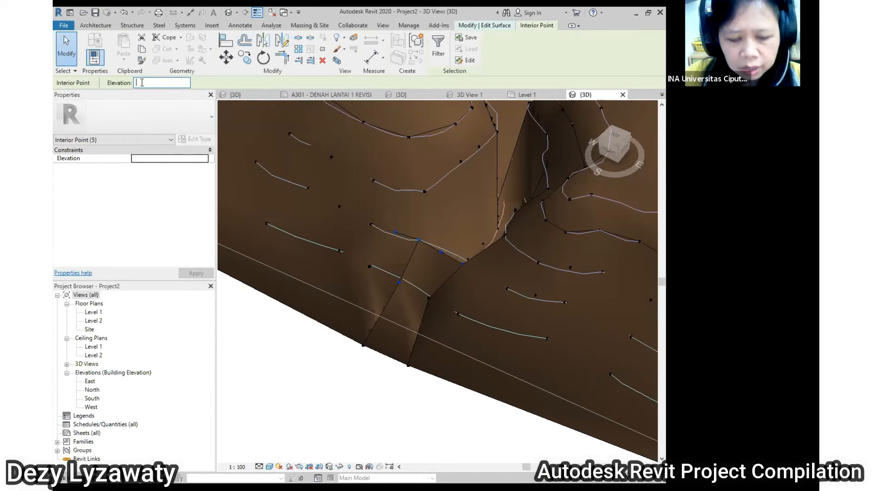
text(-1500.0)
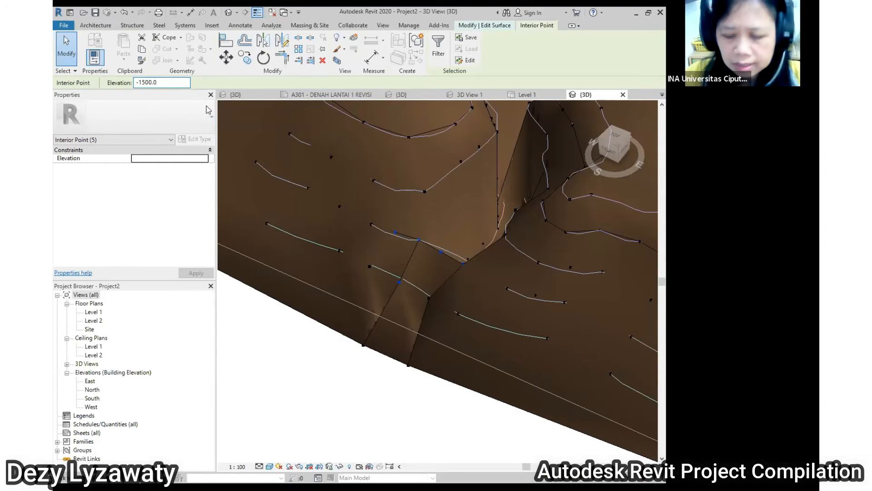
key(Return)
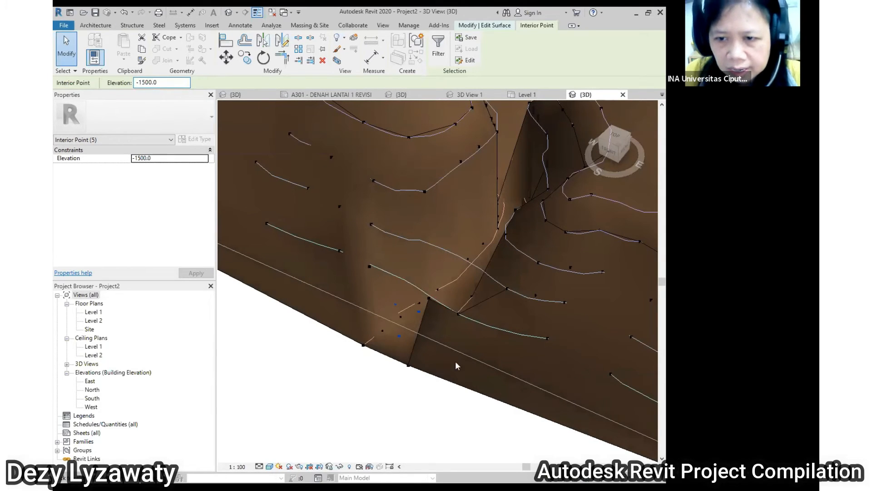
click(429, 299)
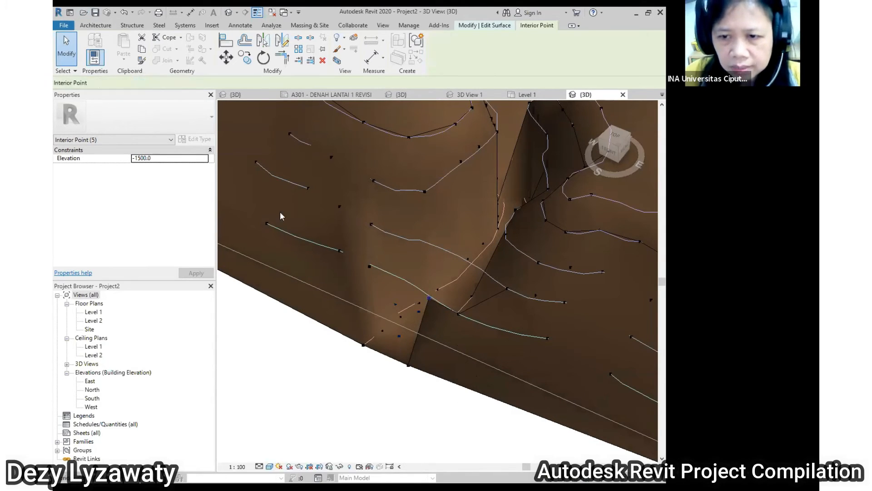
click(124, 14)
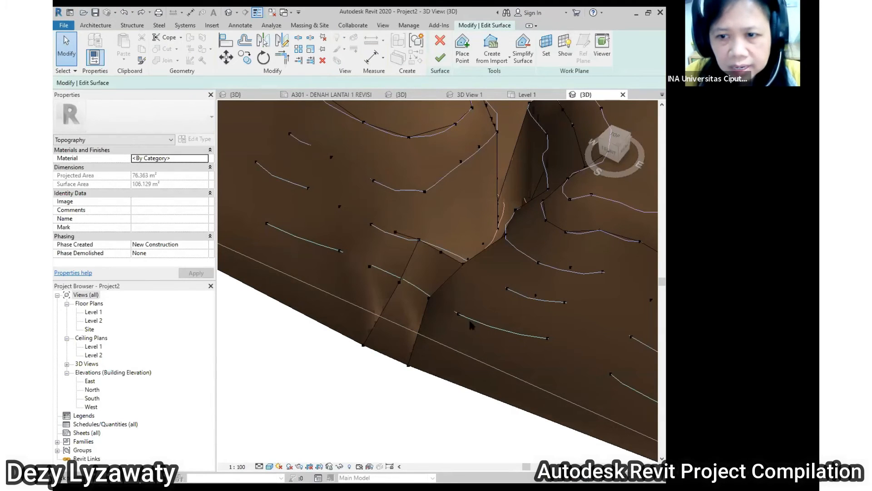
Copy the elevation from the boundary point where the gully meets the surface's front edge
click(363, 345)
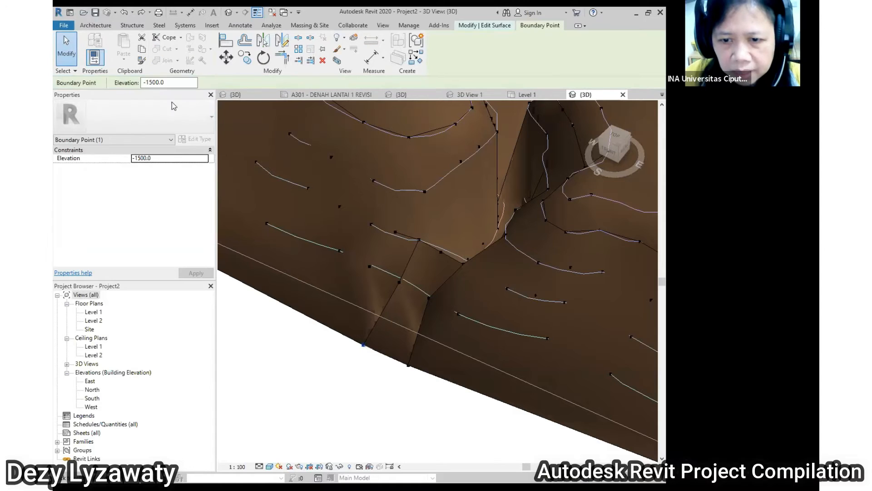
drag(166, 83, 120, 83)
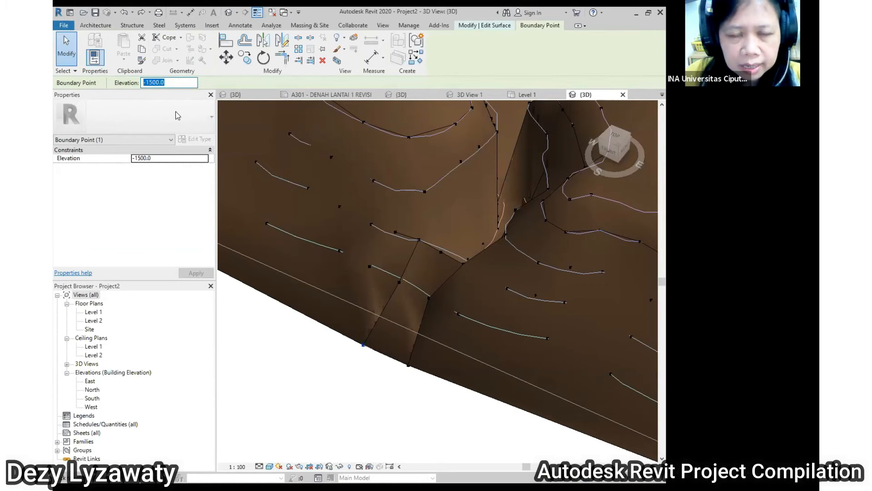
right_click(170, 85)
click(198, 118)
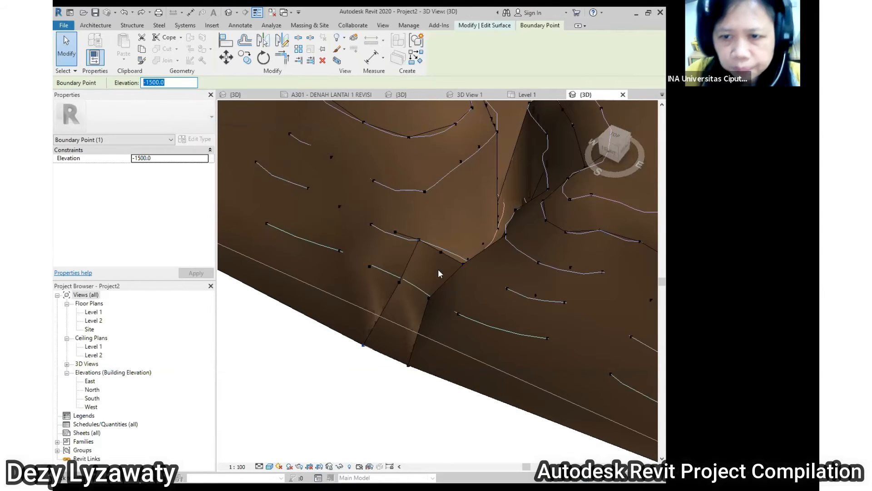
Set three interior points across the front end of the gully to the copied elevation of -1500.0
shift+middle_drag(473, 323, 398, 271)
click(420, 262)
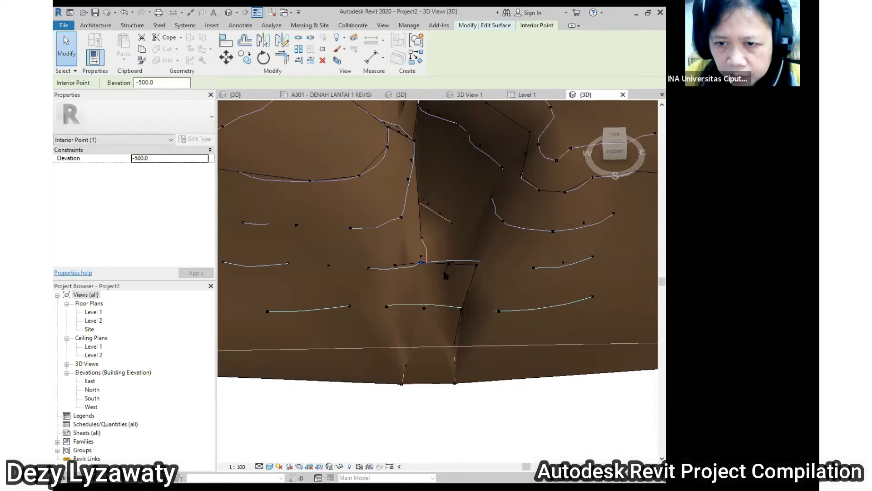
ctrl+click(449, 263)
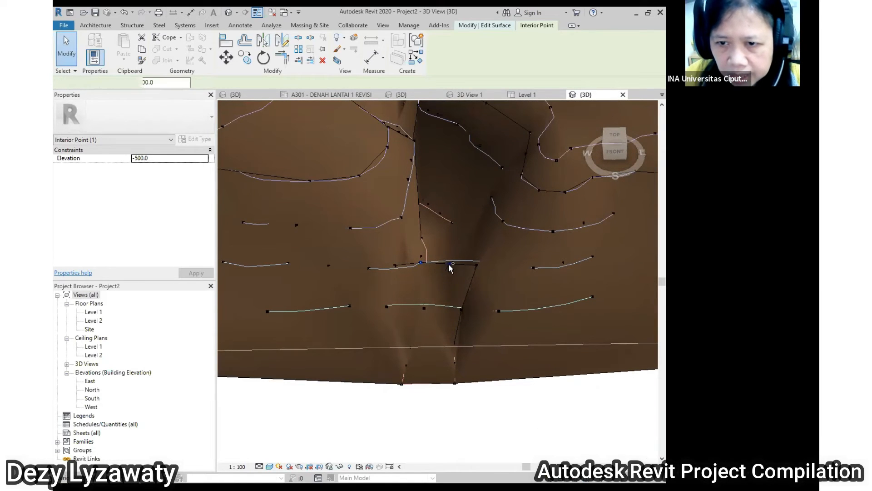
ctrl+click(424, 308)
click(159, 83)
right_click(151, 84)
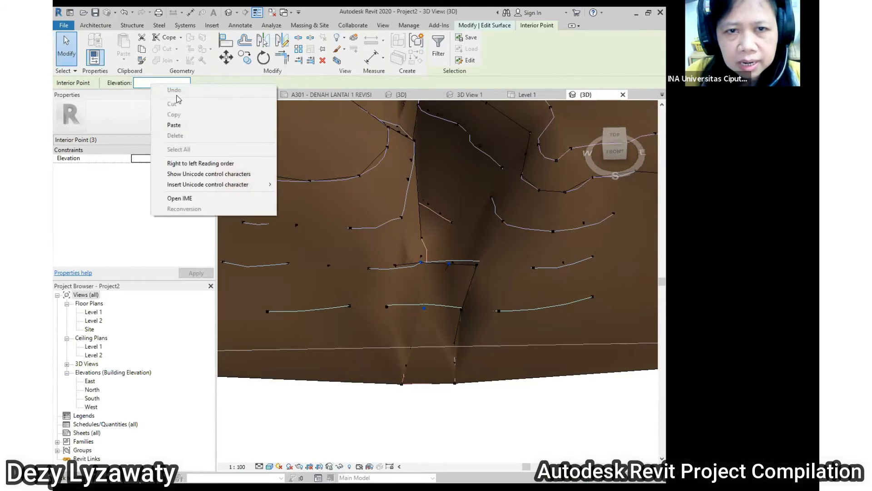
click(222, 123)
click(458, 398)
Set one more interior point near the front end of the gully to elevation -1500.0
shift+middle_drag(417, 318, 102, 94)
click(426, 279)
text(-1500)
key(Return)
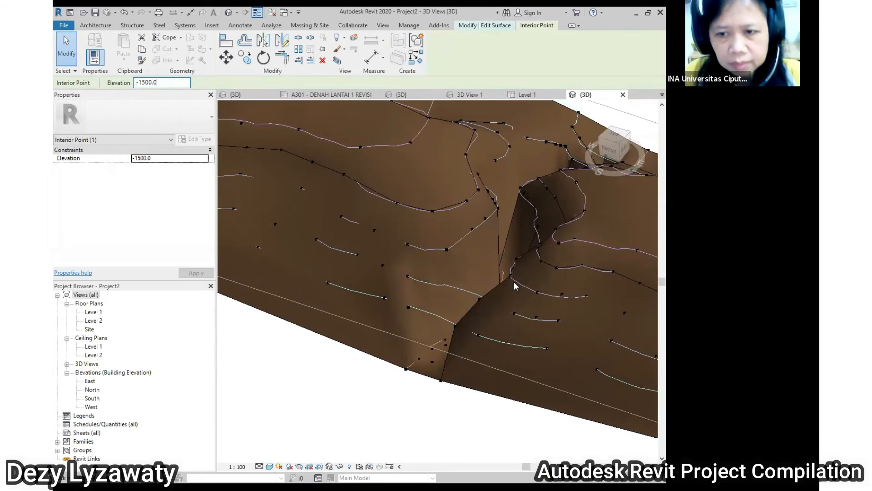
Set six interior points at the opposite end of the gully to elevation -1500.0 and finish the surface edit
shift+middle_drag(418, 281, 388, 244)
scroll(391, 239, up, 4)
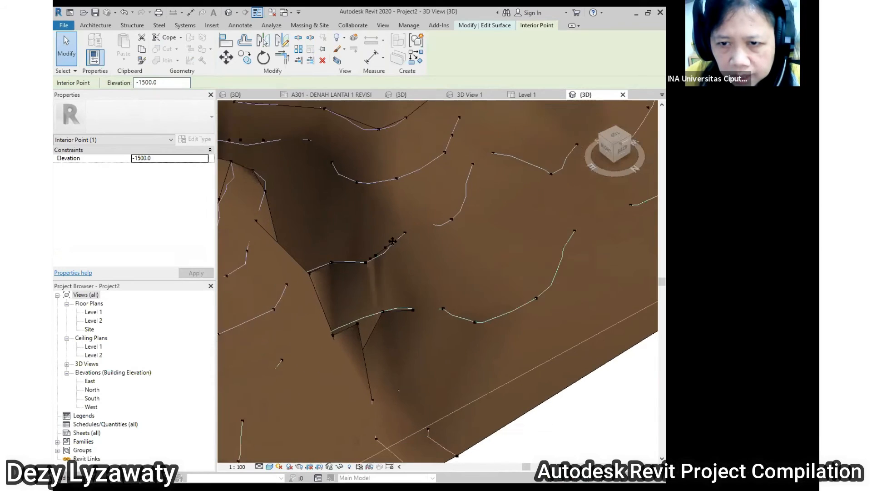
drag(394, 236, 381, 336)
ctrl+click(377, 305)
ctrl+click(402, 294)
click(171, 84)
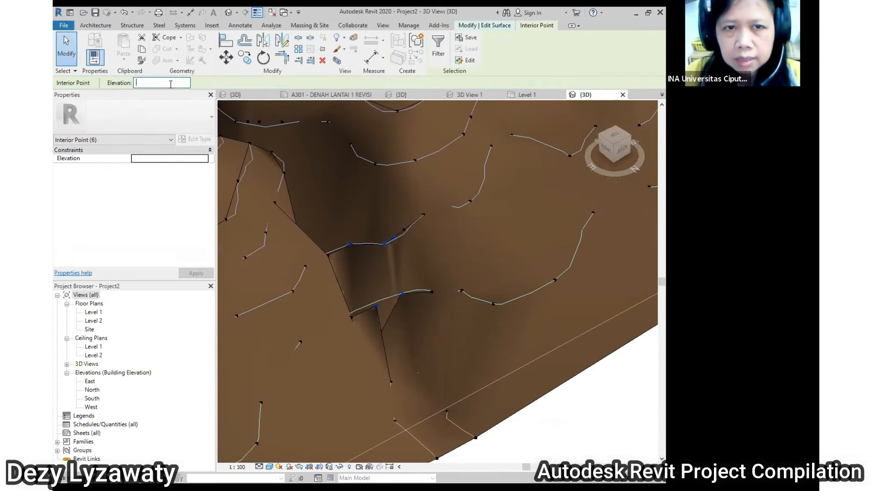
right_click(162, 86)
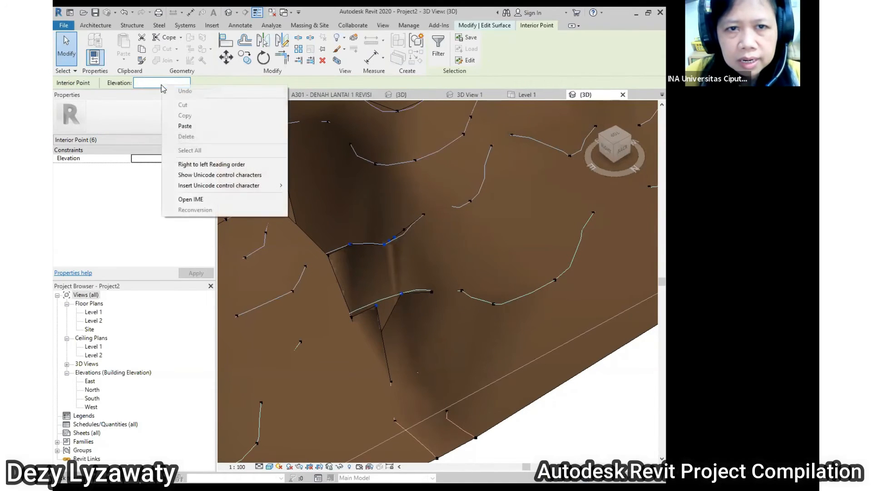
click(216, 133)
key(Return)
scroll(391, 228, down, 4)
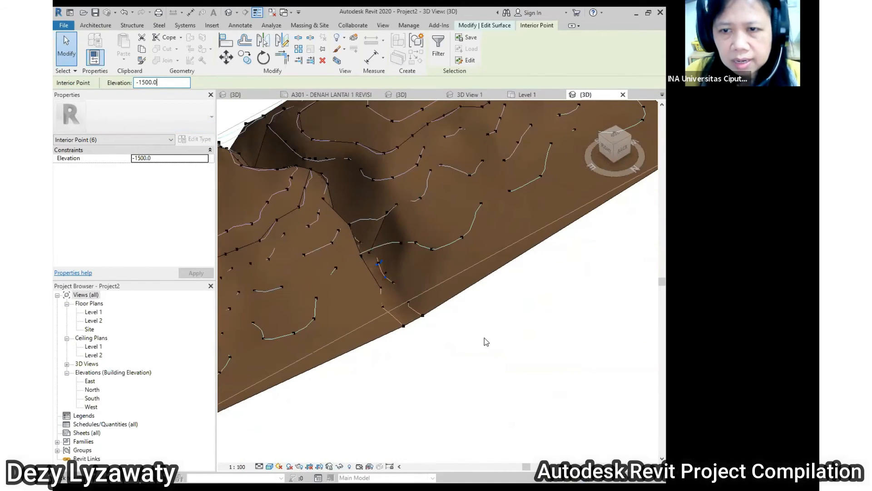
key(Escape)
click(439, 59)
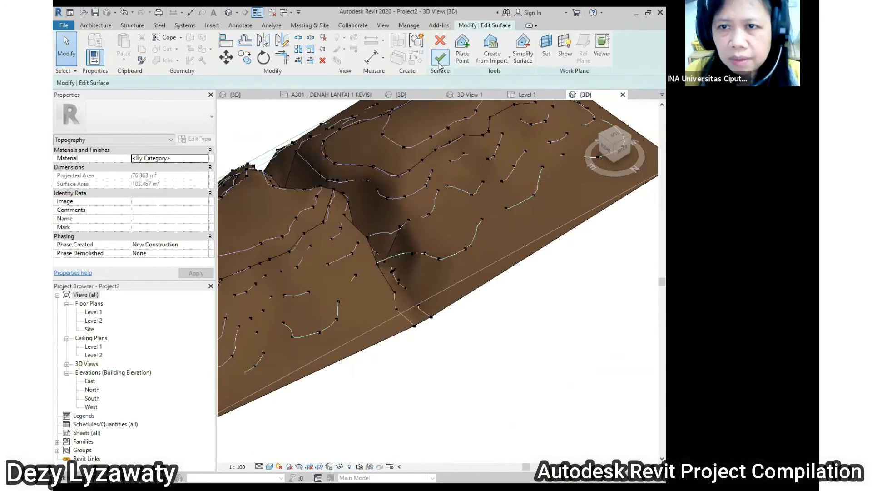
Examine the edited toposurface and its gully from several sides in the 3D view
click(511, 319)
scroll(344, 320, down, 3)
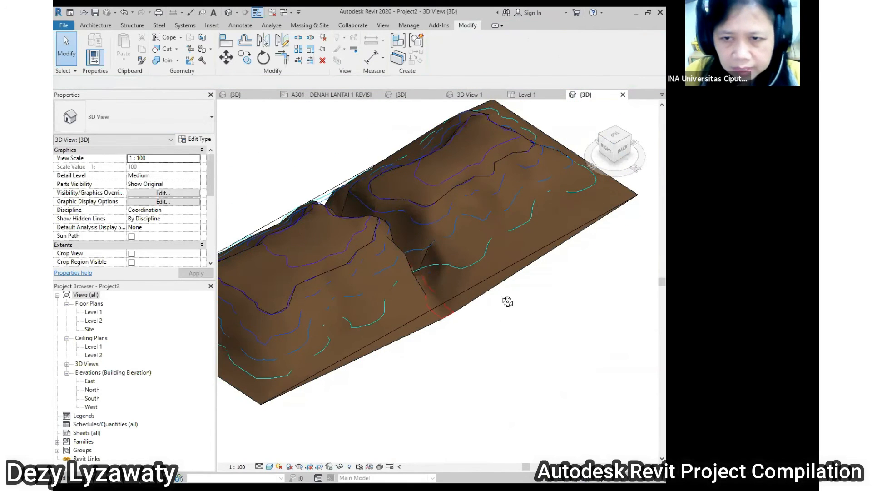
shift+middle_drag(416, 302, 339, 270)
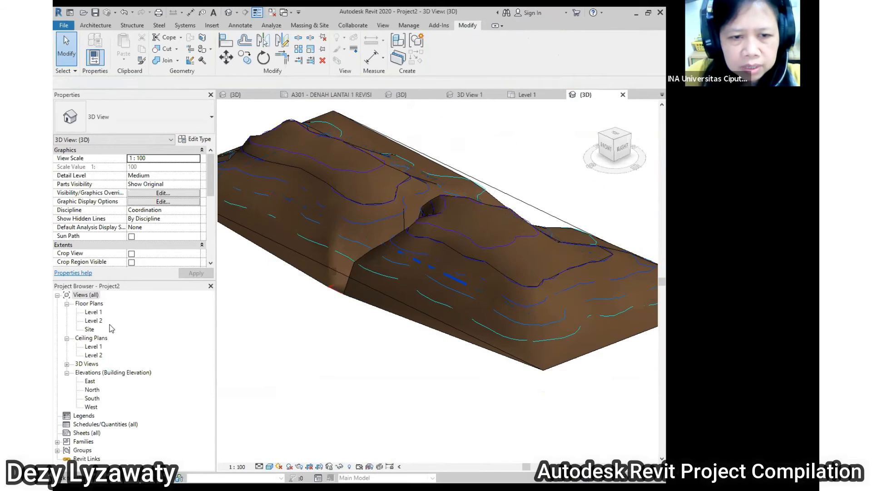
shift+middle_drag(316, 271, 560, 265)
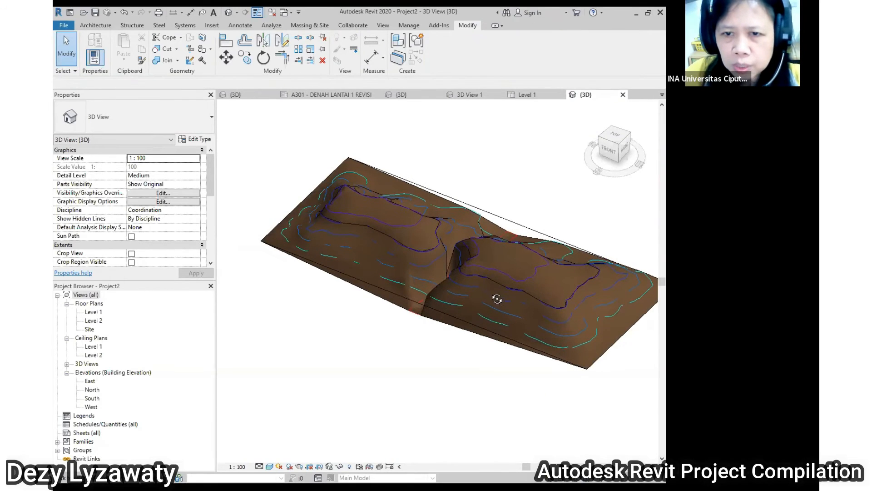
shift+middle_drag(497, 299, 504, 268)
scroll(552, 258, up, 1)
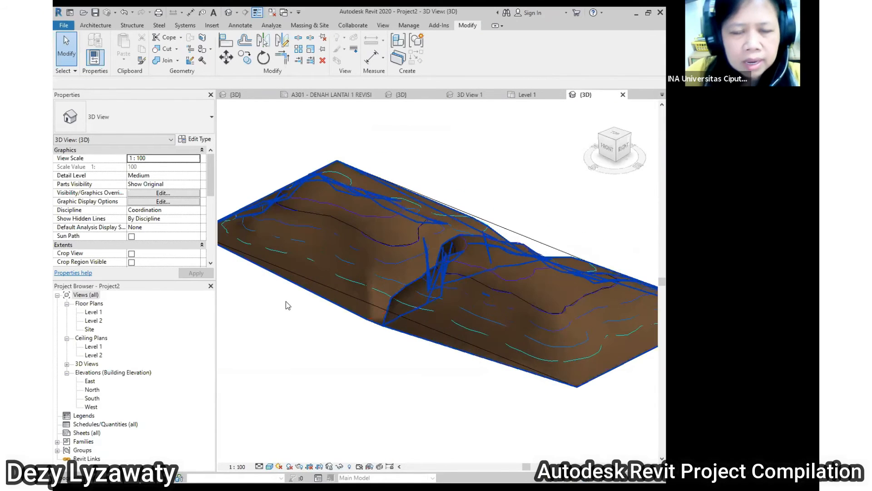
Open the Site floor plan and set its visual style to Shaded, keeping the whole toposurface in view
double_click(89, 330)
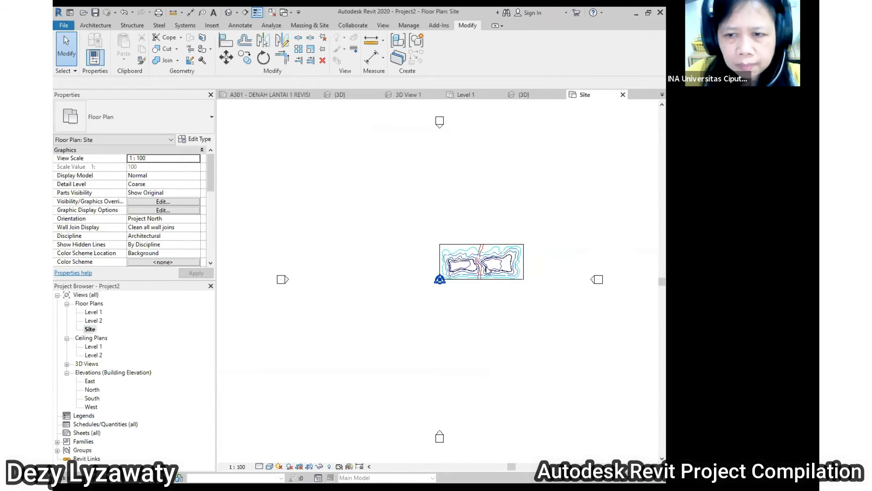
scroll(489, 271, up, 3)
scroll(489, 272, up, 2)
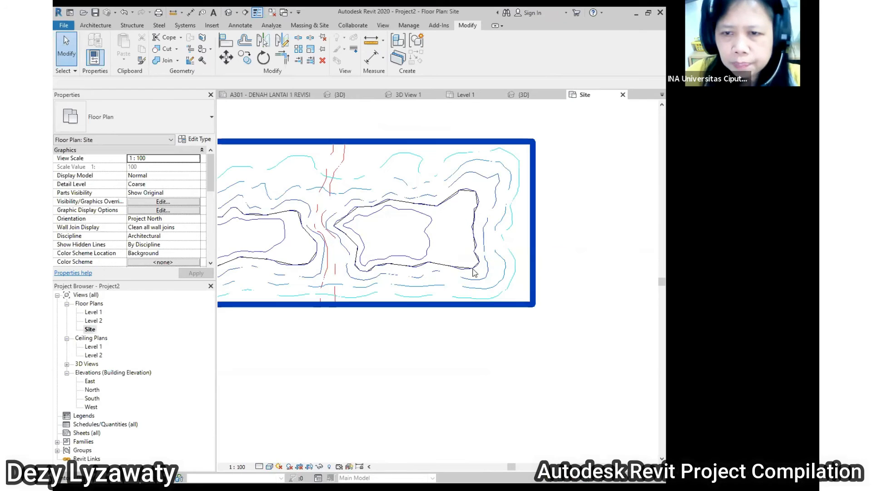
middle_drag(234, 419, 173, 380)
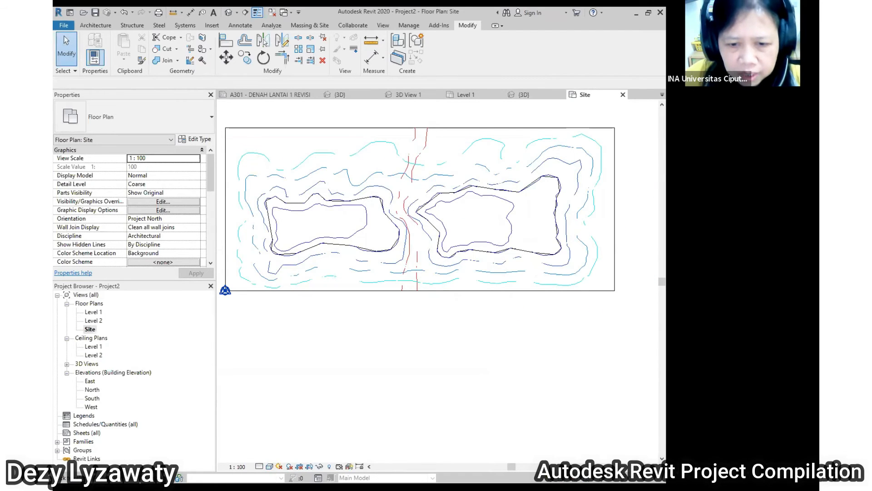
click(270, 467)
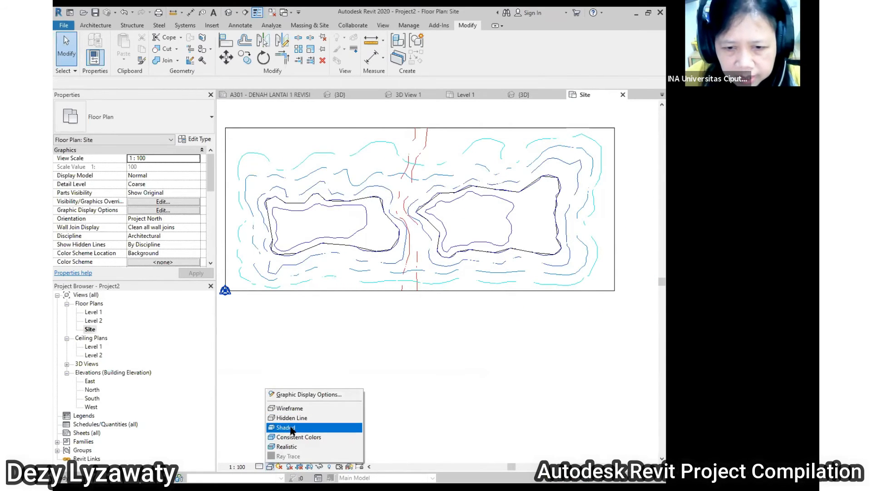
click(295, 427)
scroll(481, 260, up, 1)
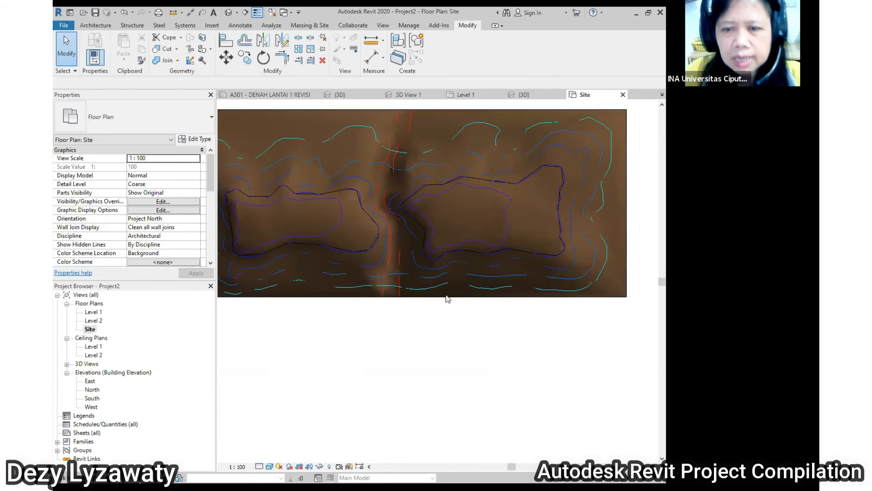
middle_drag(284, 197, 316, 188)
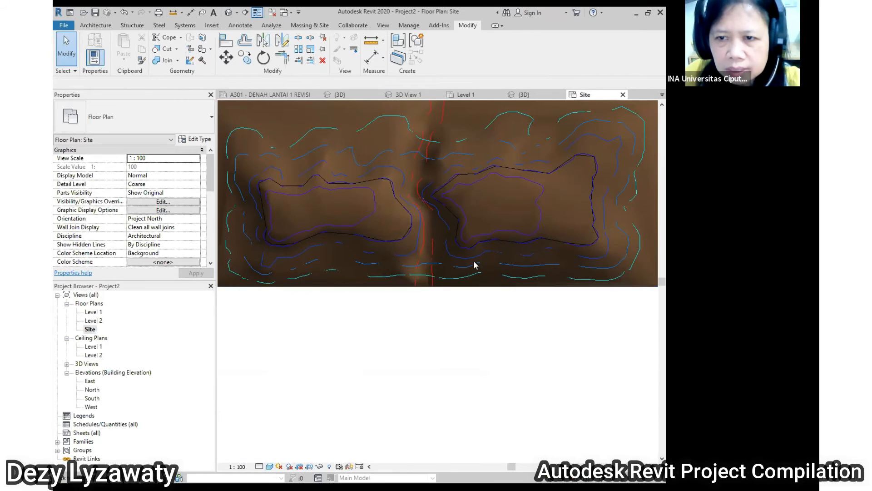
scroll(328, 201, down, 2)
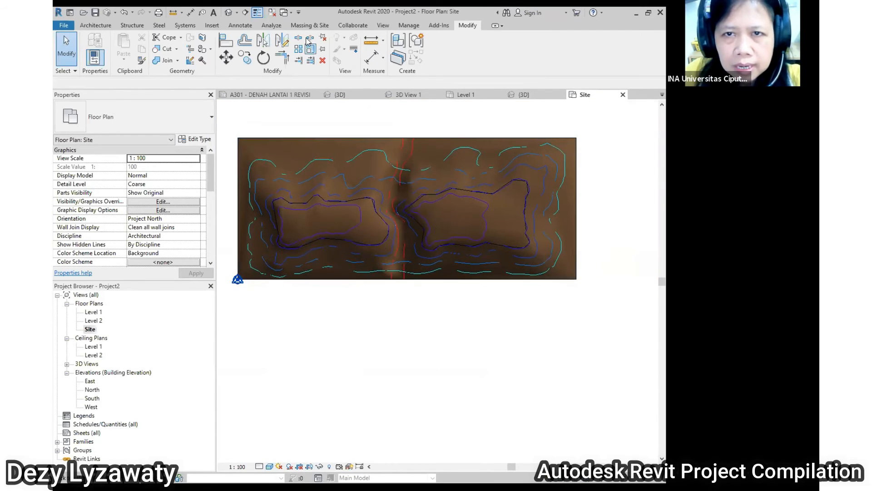
Split the toposurface with a rectangle about 5550 by 2765 mm spanning the gully and parts of both hills
click(312, 24)
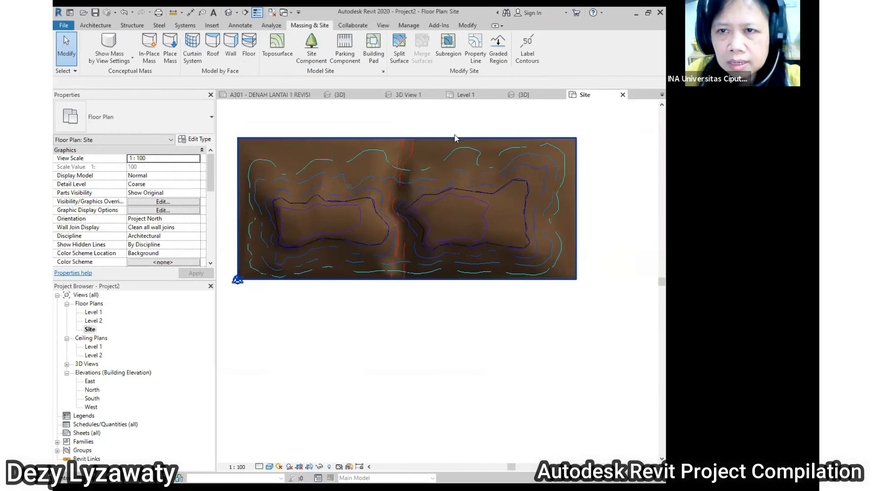
click(400, 50)
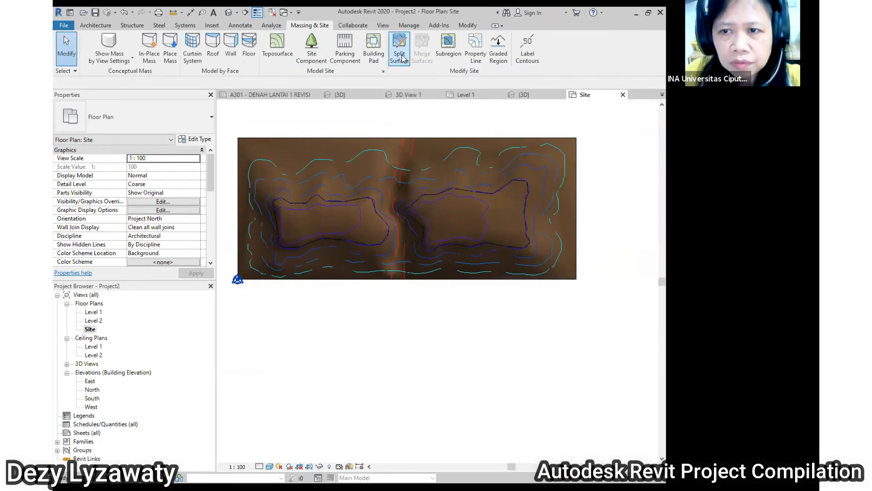
click(504, 142)
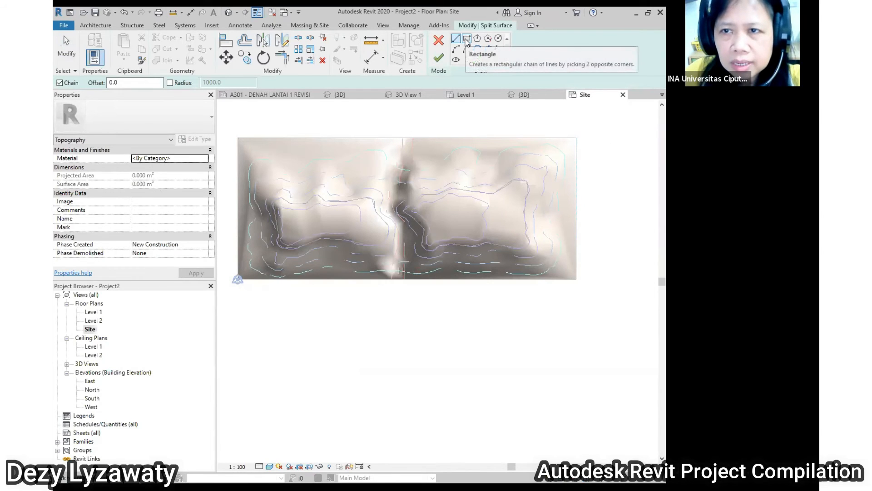
click(467, 40)
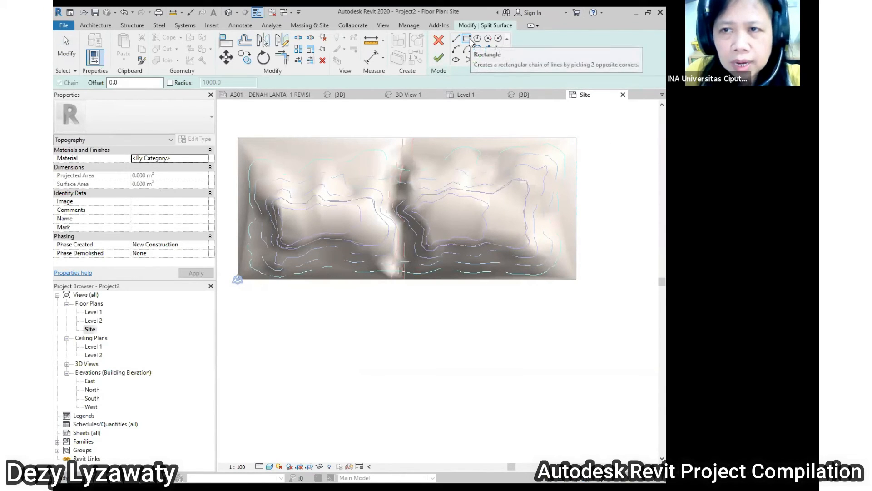
click(324, 185)
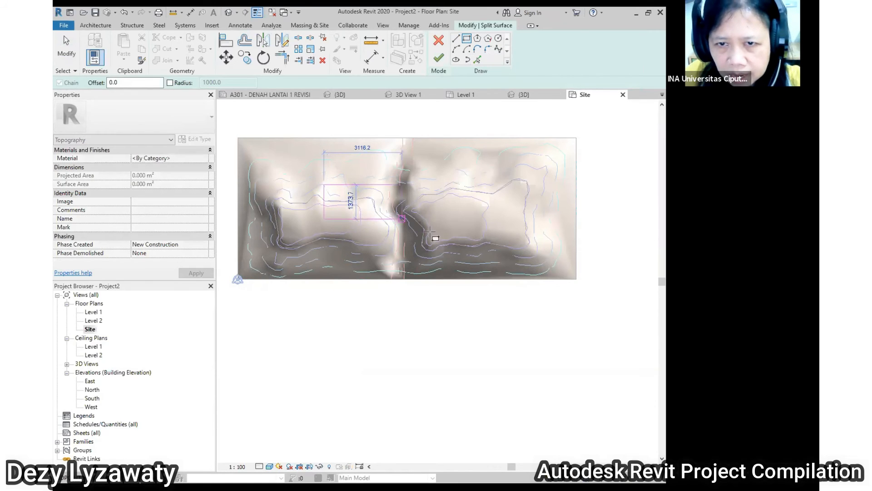
click(462, 254)
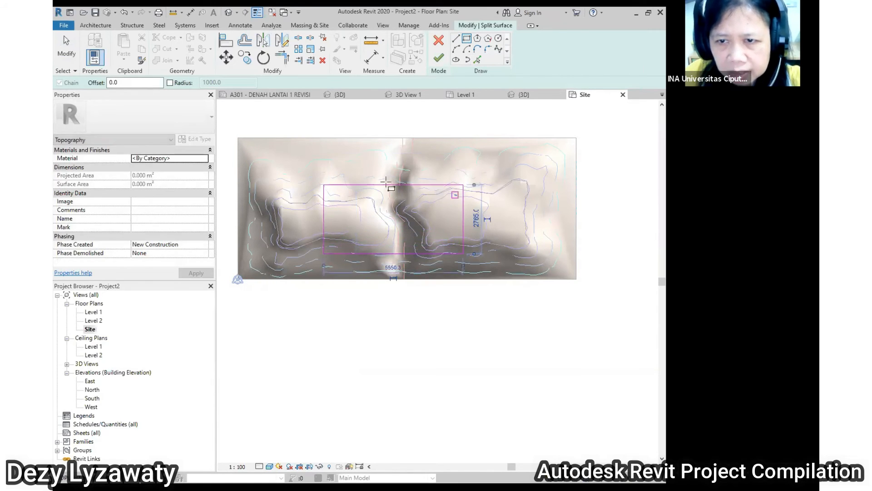
key(Escape)
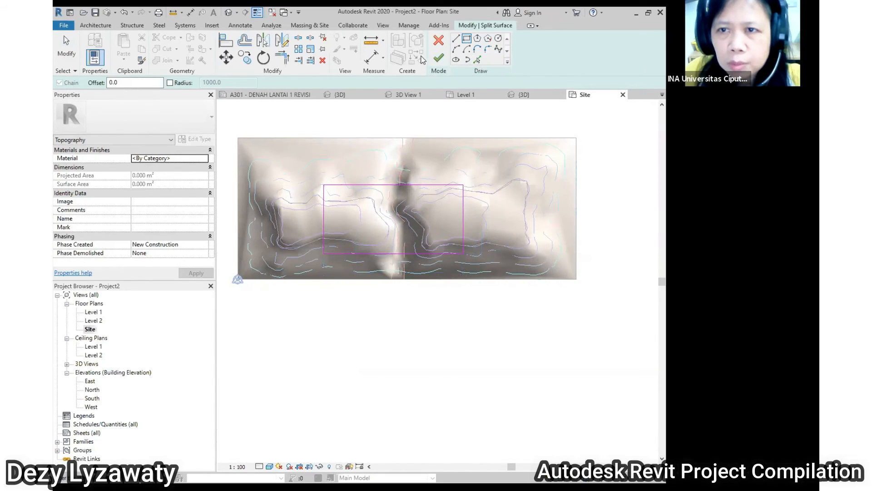
click(438, 59)
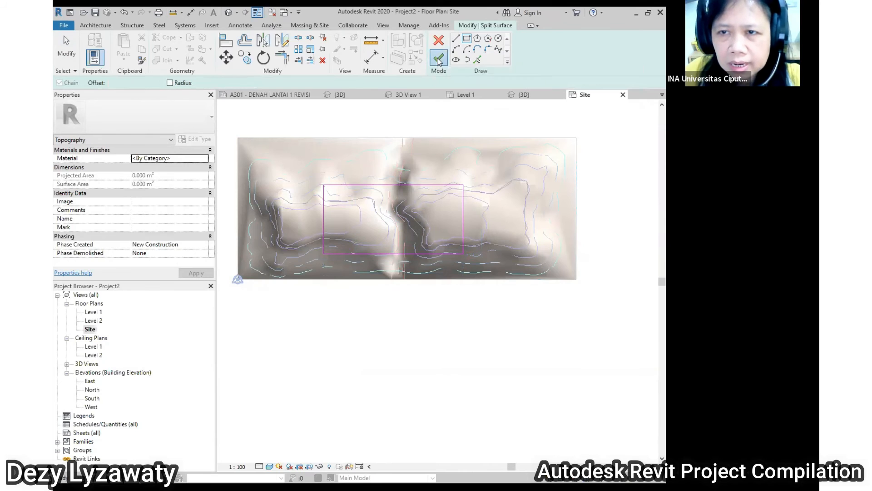
key(Escape)
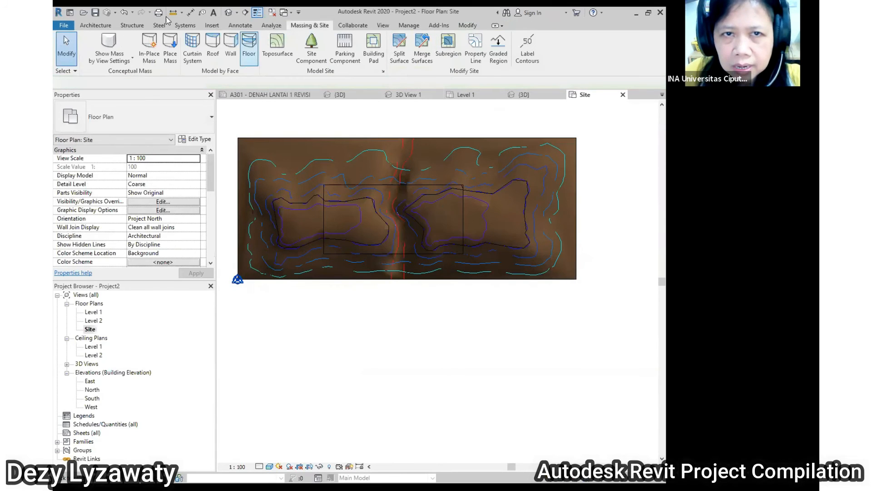
Open the default 3D view and bring the split toposurface fully into view
double_click(90, 363)
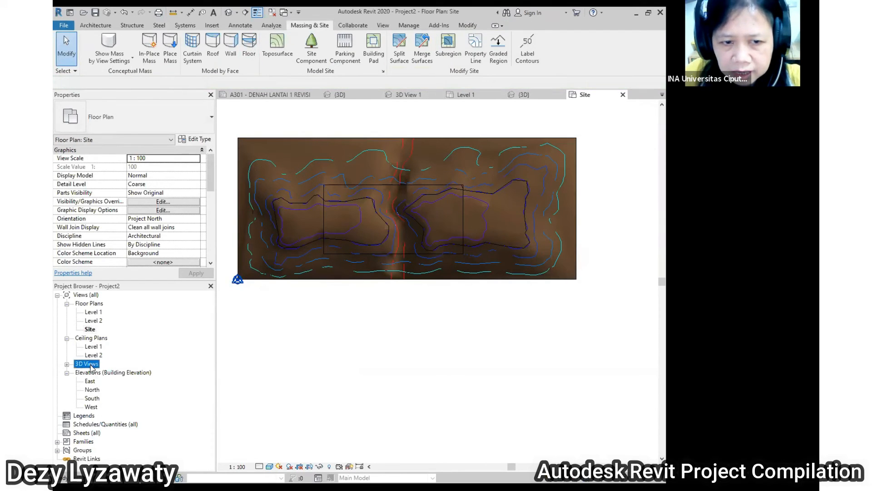
double_click(90, 372)
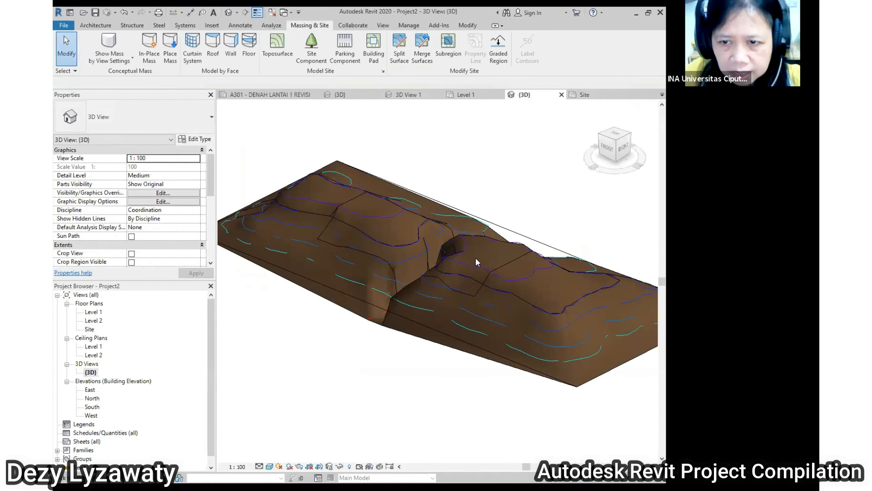
click(475, 257)
shift+middle_drag(500, 232, 528, 203)
key(Escape)
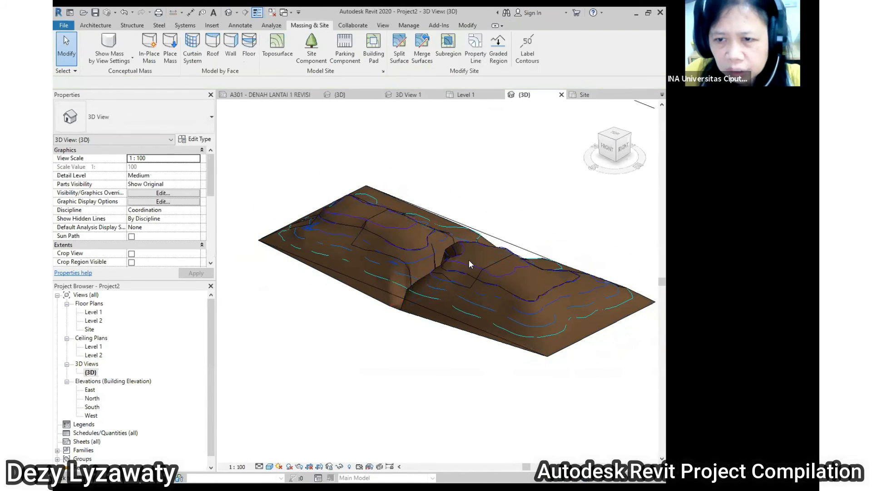
Move the split-off rectangular piece away from the surrounding toposurface and undo the move
drag(473, 257, 607, 231)
shift+middle_drag(455, 318, 531, 239)
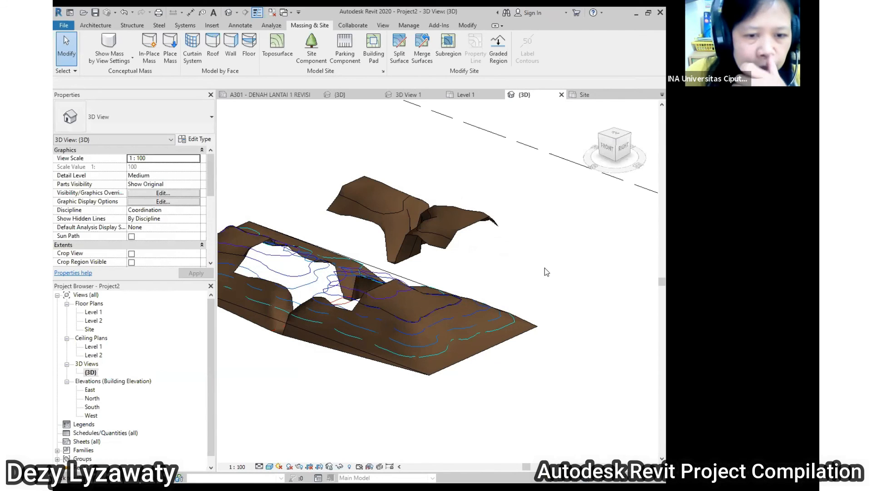
click(126, 14)
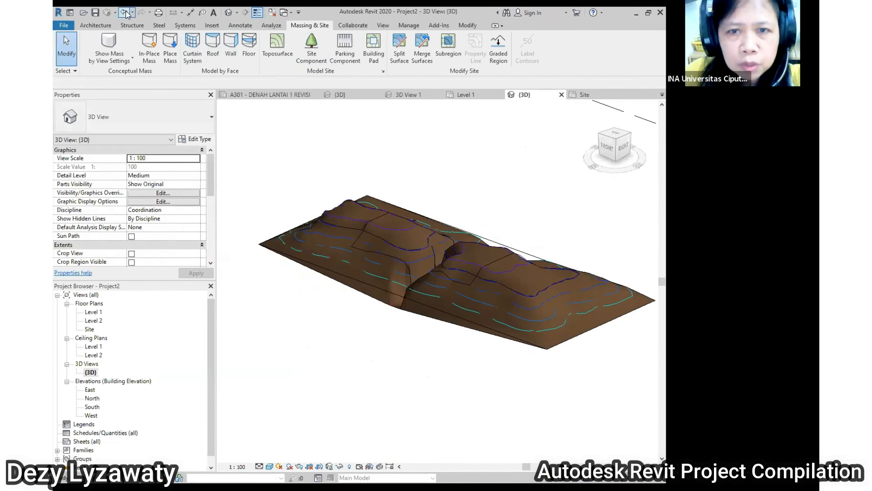
Merge the surrounding toposurface with the split-off rectangular piece, keeping Remove points on common edges enabled
middle_drag(532, 250, 507, 255)
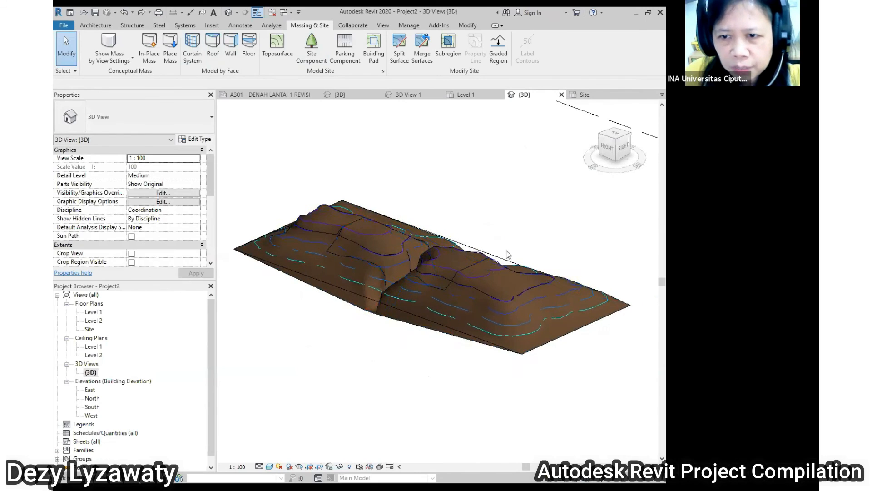
scroll(508, 255, up, 3)
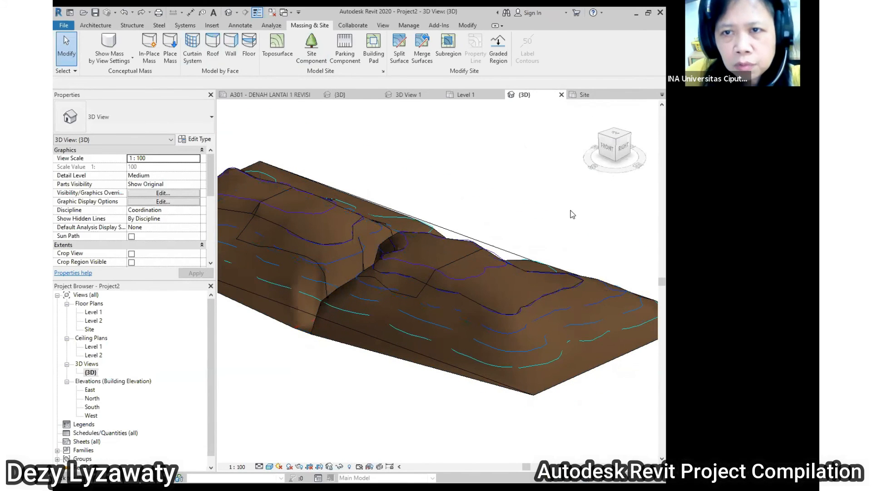
click(422, 53)
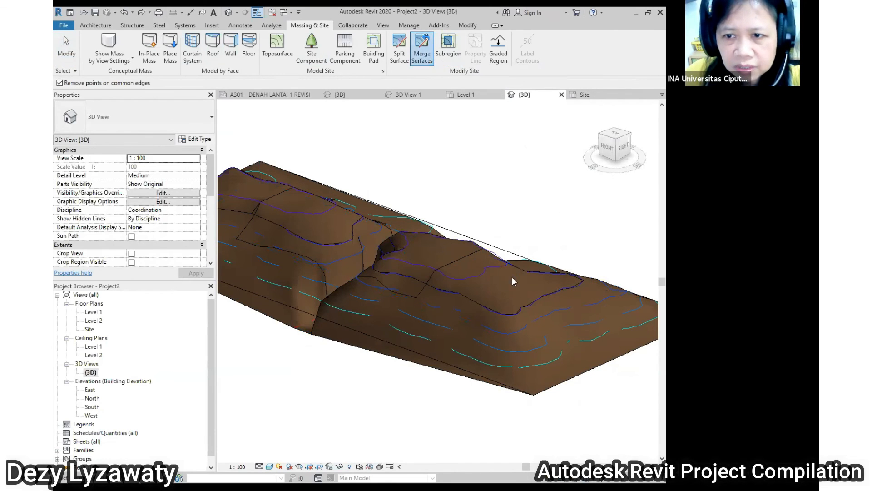
click(500, 340)
click(440, 247)
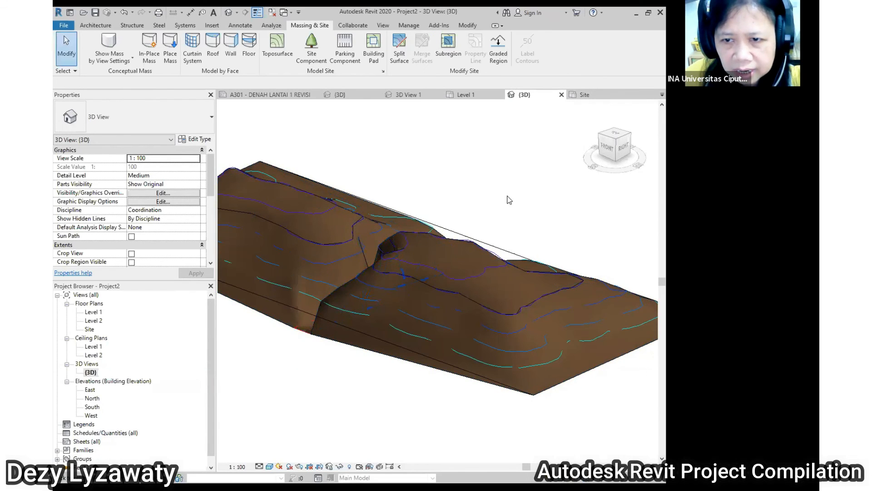